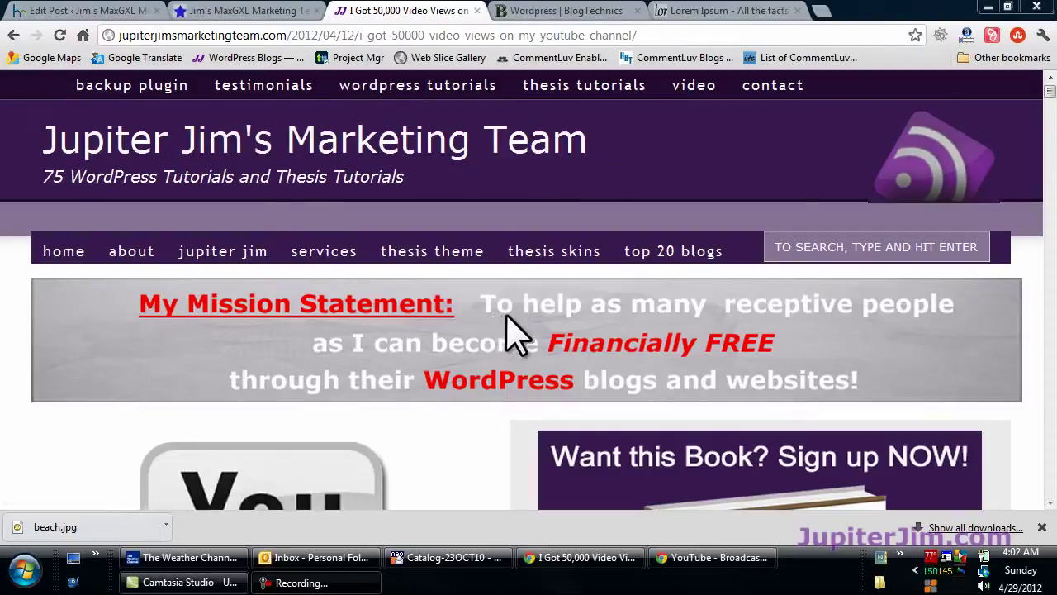
# Scroll through the YouTube example post, trying the signup form fields and selecting the post title.
pyautogui.scroll(-4, 1038, 450)
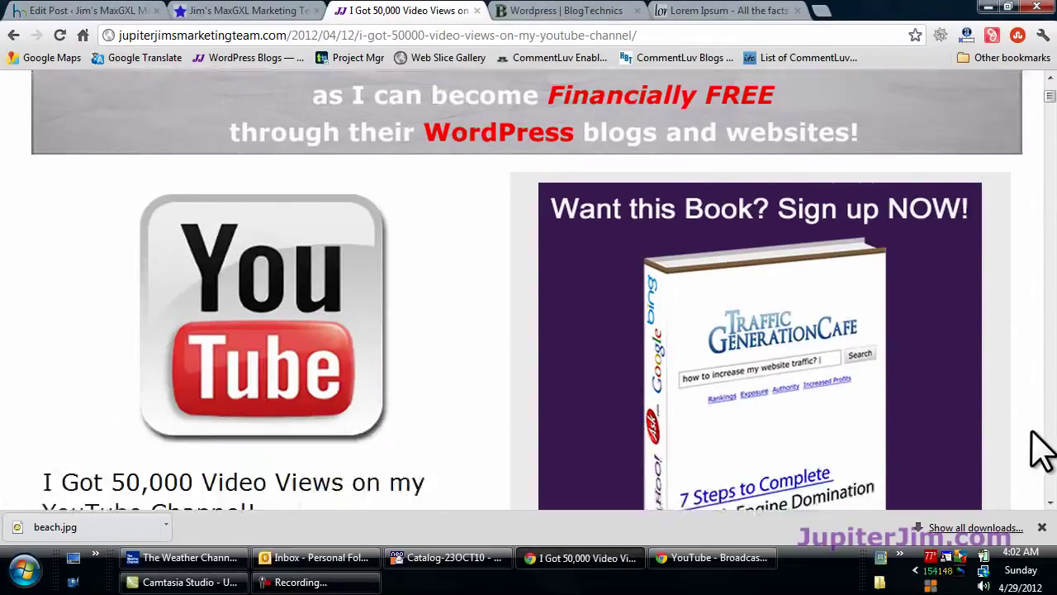
pyautogui.scroll(-3, 1033, 353)
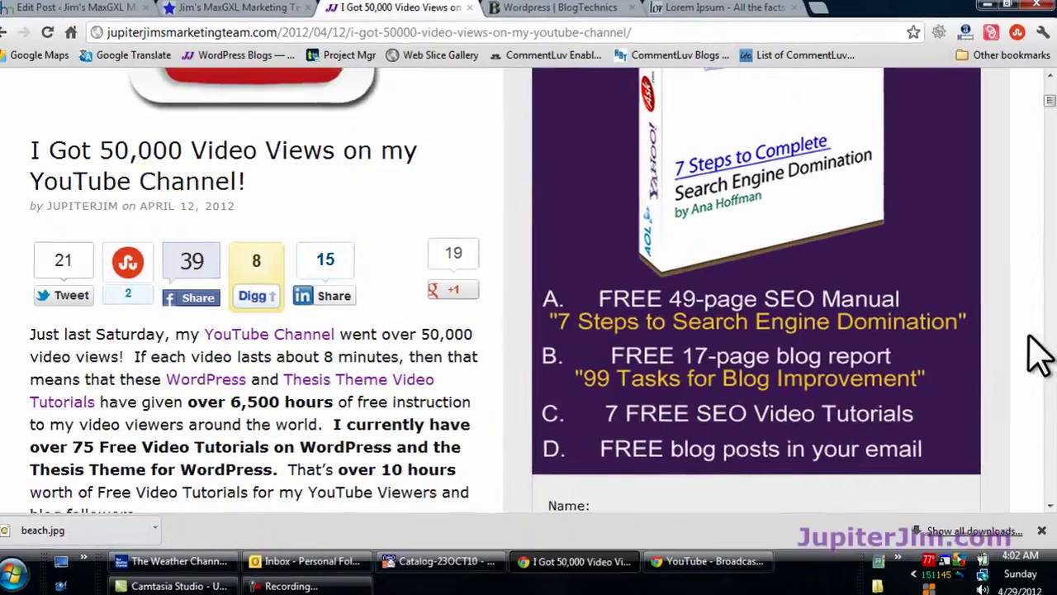
pyautogui.scroll(-2, 1031, 339)
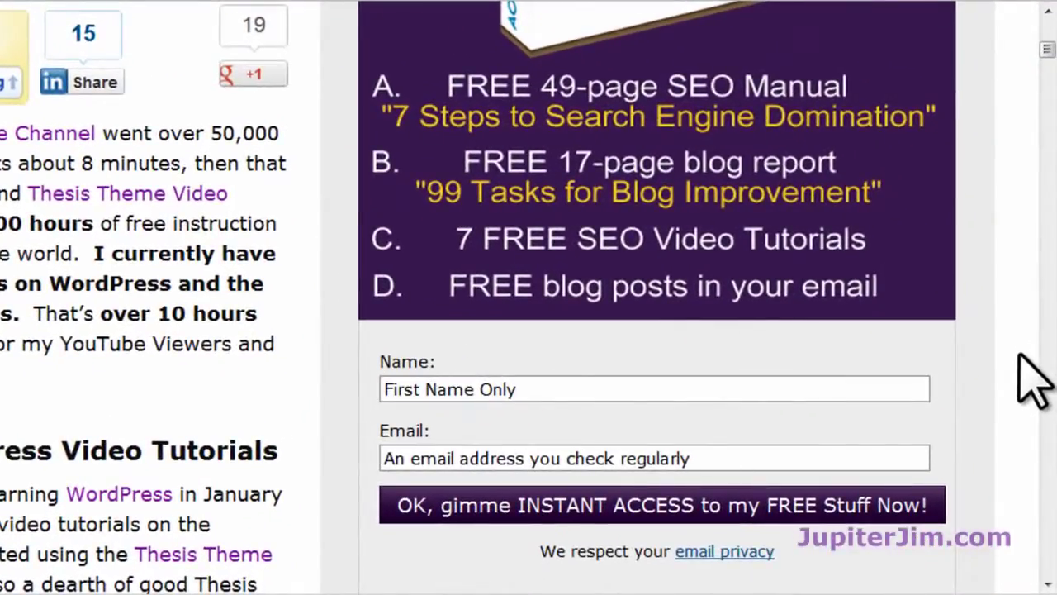
pyautogui.scroll(1, 1036, 381)
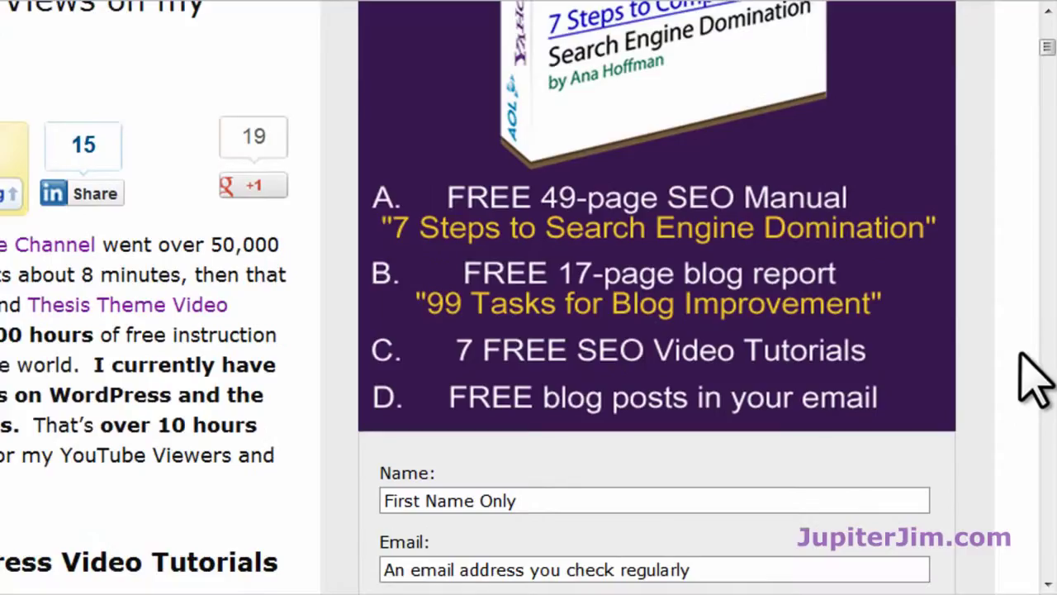
pyautogui.click(510, 498)
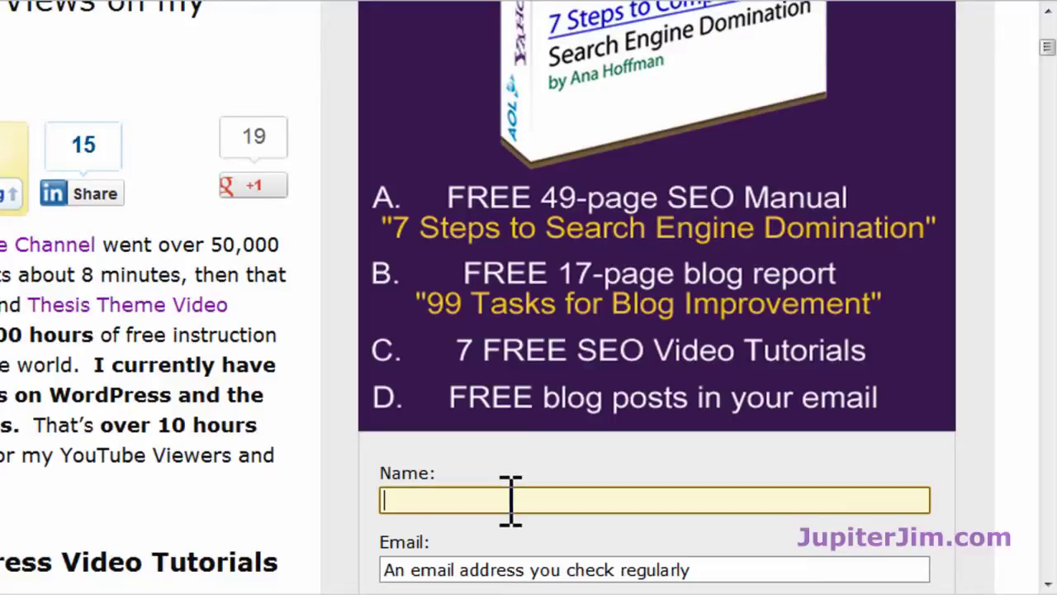
pyautogui.click(498, 570)
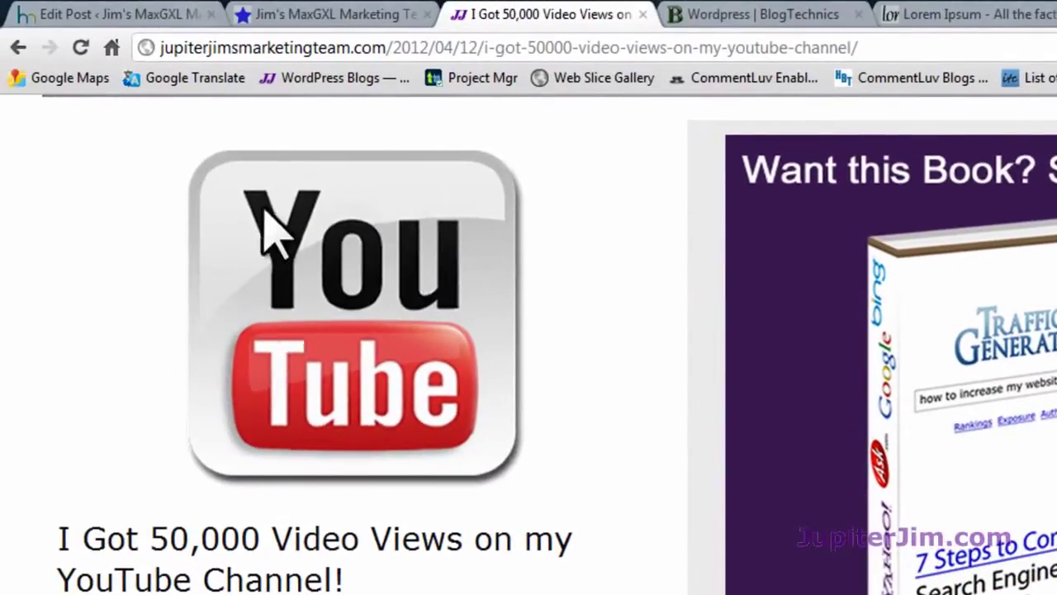
pyautogui.scroll(-2, 103, 380)
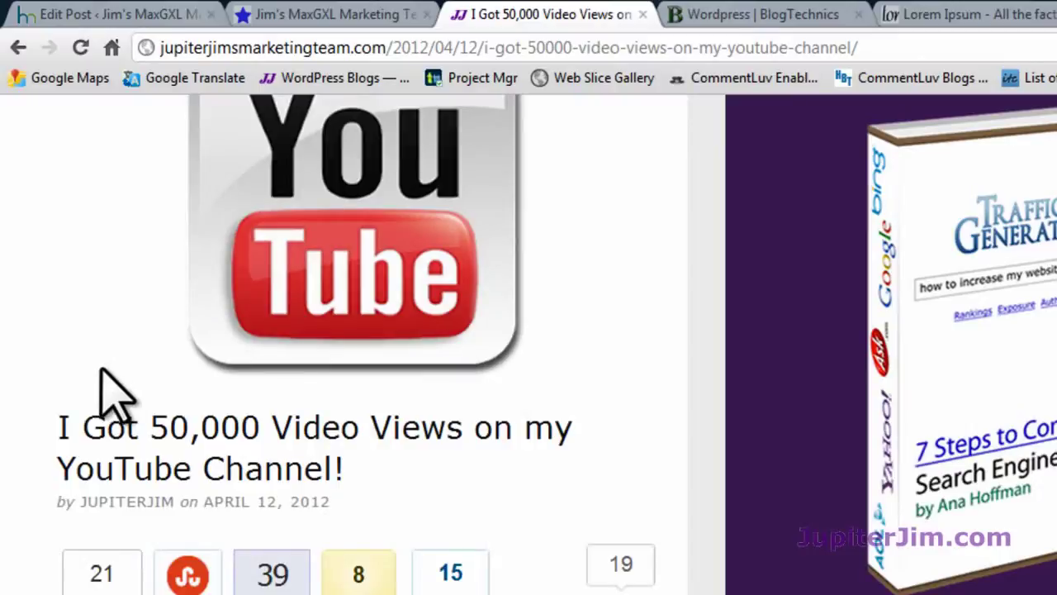
pyautogui.tripleClick(179, 428)
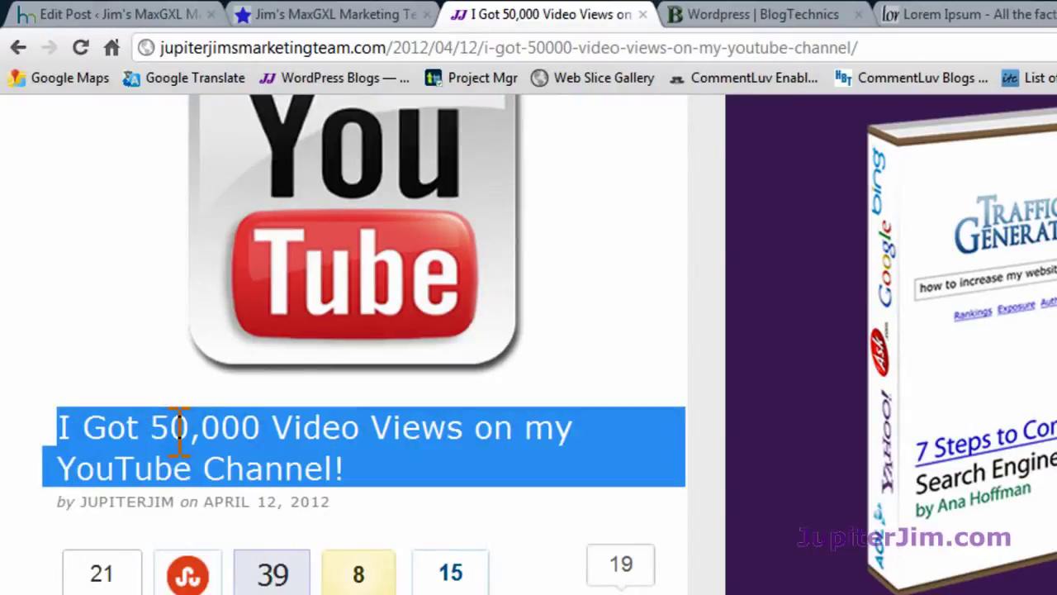
pyautogui.click(5, 233)
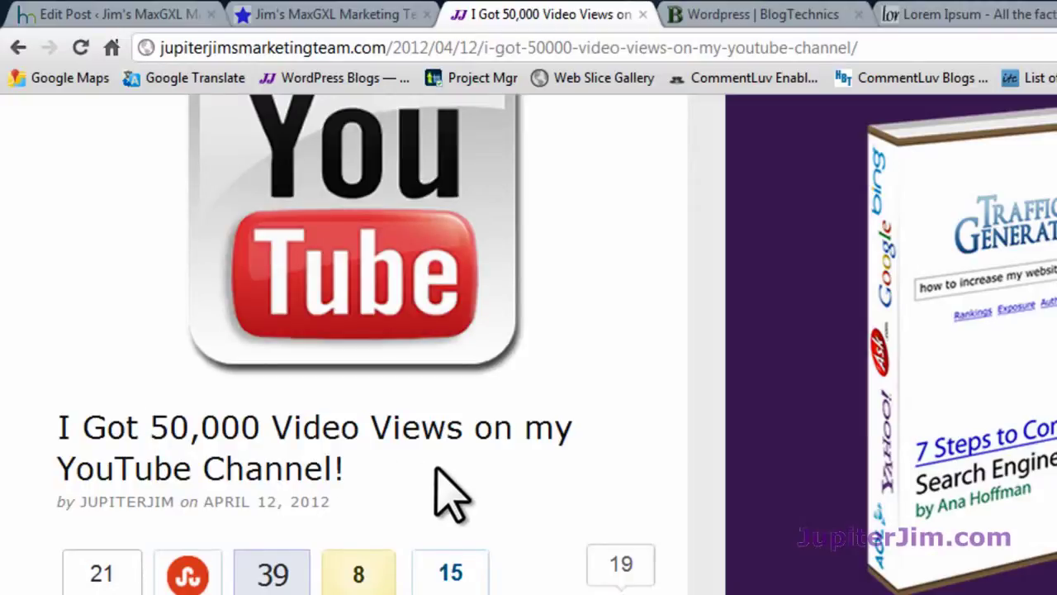
# Highlight each centered section heading in the example post, then switch to the live Florida test post.
pyautogui.scroll(-6, 496, 454)
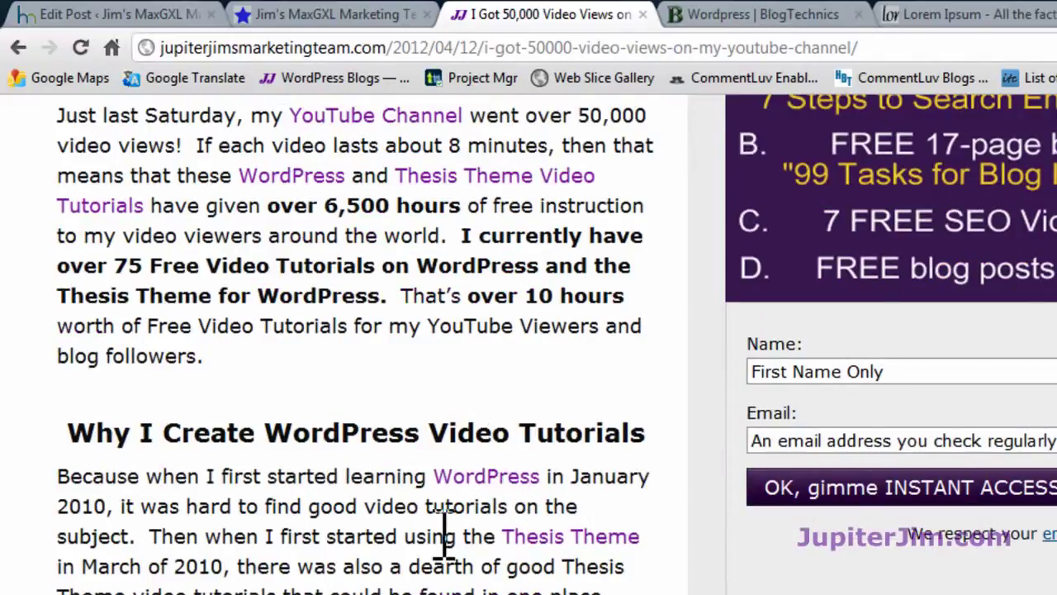
pyautogui.tripleClick(322, 431)
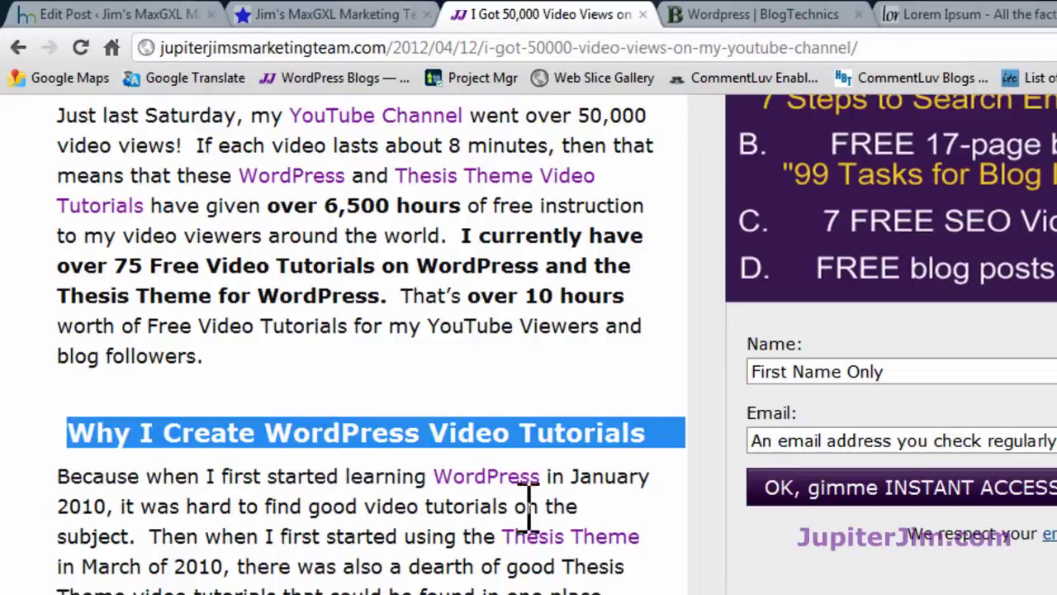
pyautogui.scroll(-5, 537, 519)
pyautogui.scroll(-12, 533, 520)
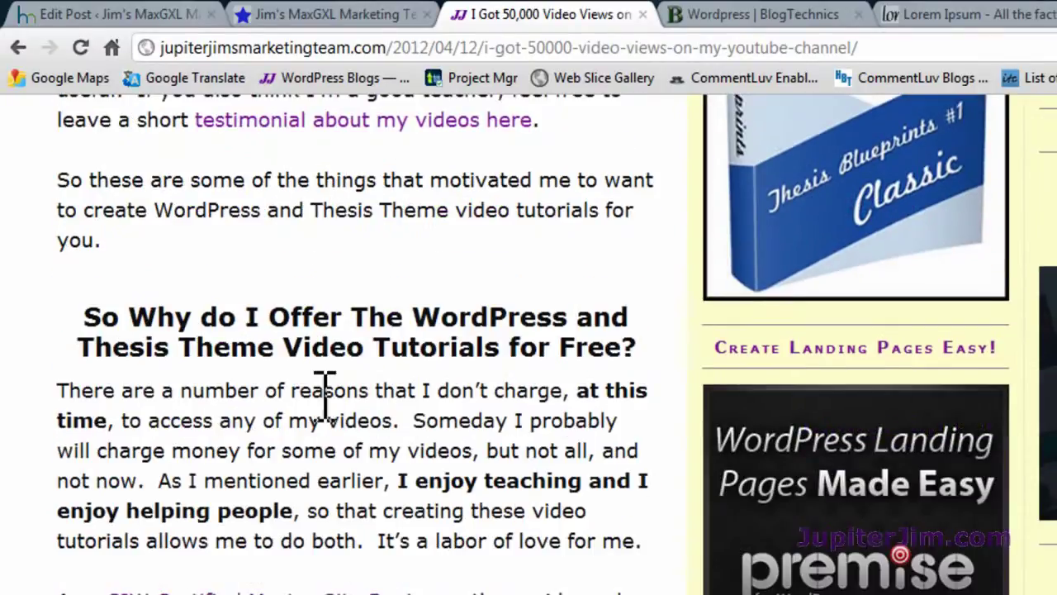
pyautogui.tripleClick(276, 316)
pyautogui.scroll(-12, 363, 289)
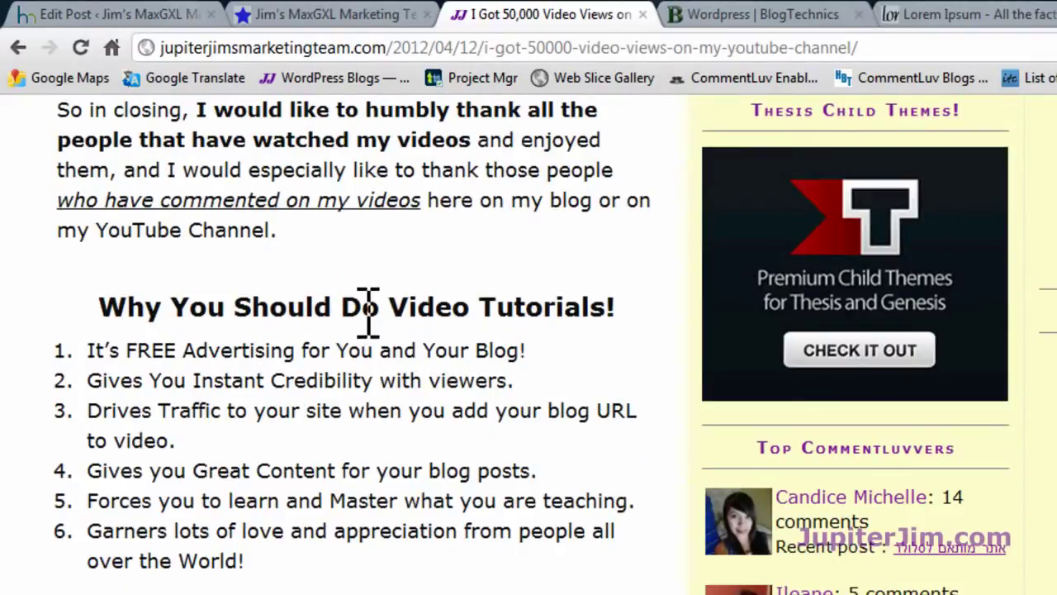
pyautogui.tripleClick(368, 312)
pyautogui.click(448, 417)
pyautogui.scroll(-5, 437, 421)
pyautogui.scroll(4, 442, 404)
pyautogui.scroll(20, 443, 401)
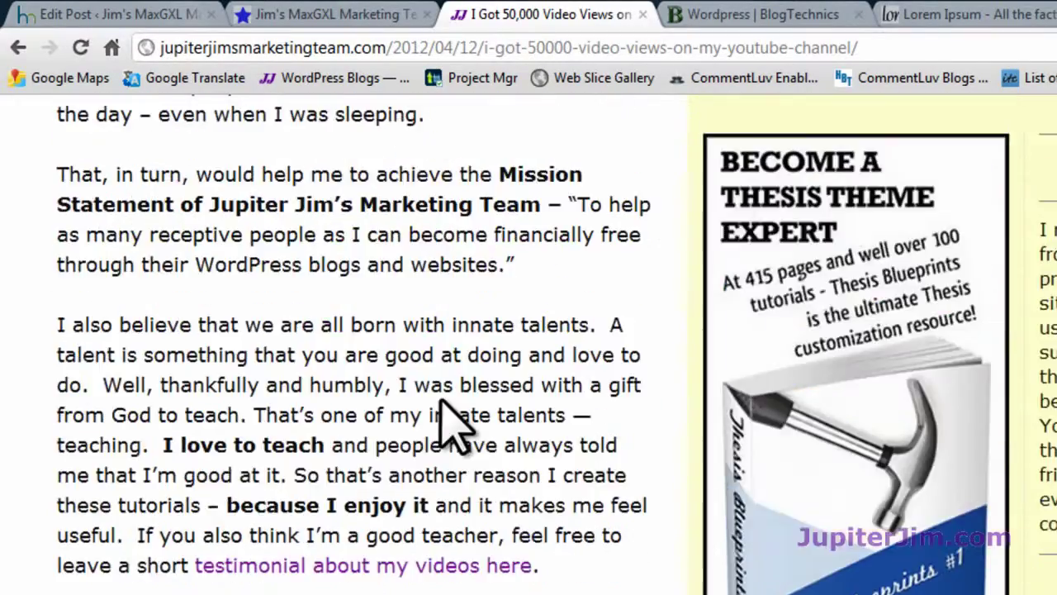
pyautogui.scroll(10, 447, 422)
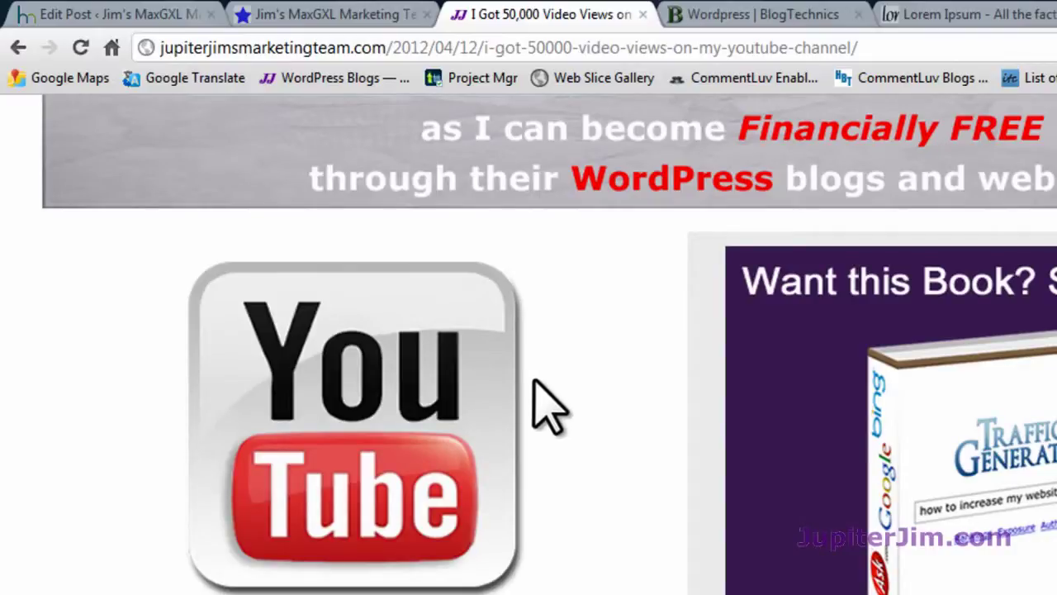
pyautogui.click(318, 14)
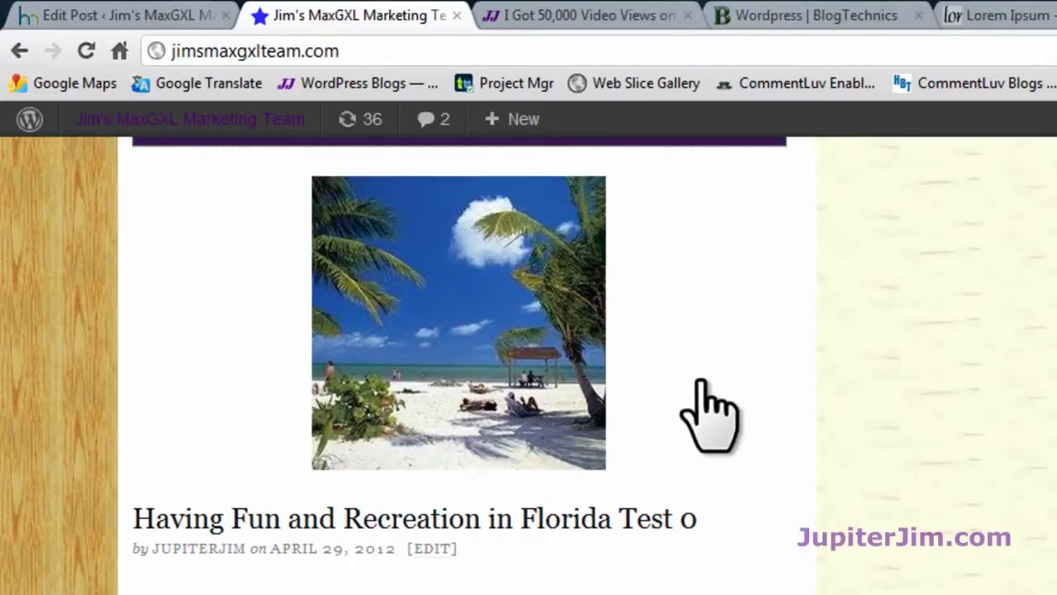
pyautogui.scroll(-4, 685, 512)
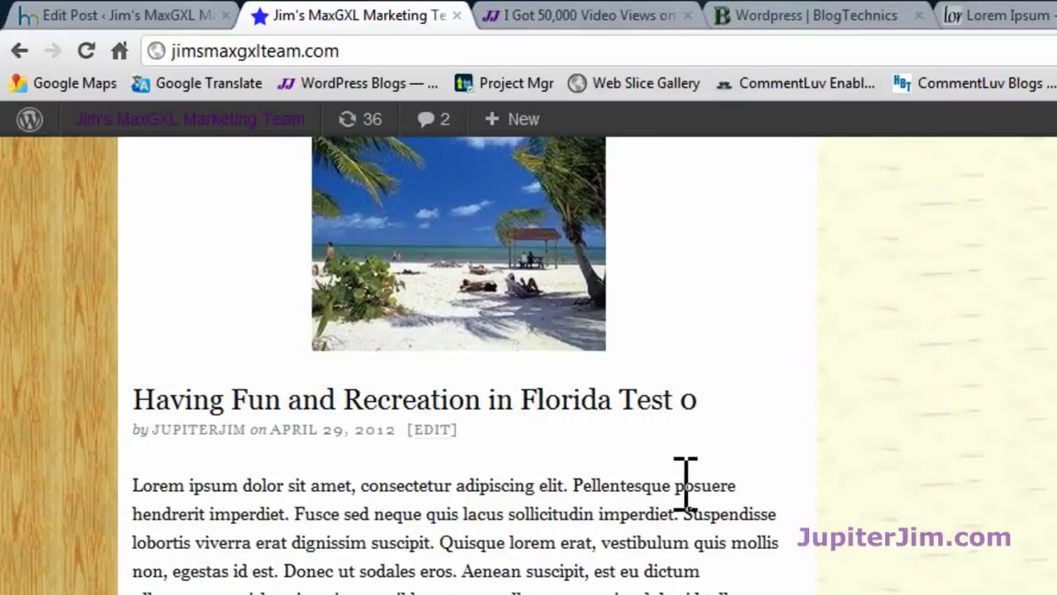
pyautogui.scroll(-1, 684, 519)
pyautogui.scroll(-6, 678, 494)
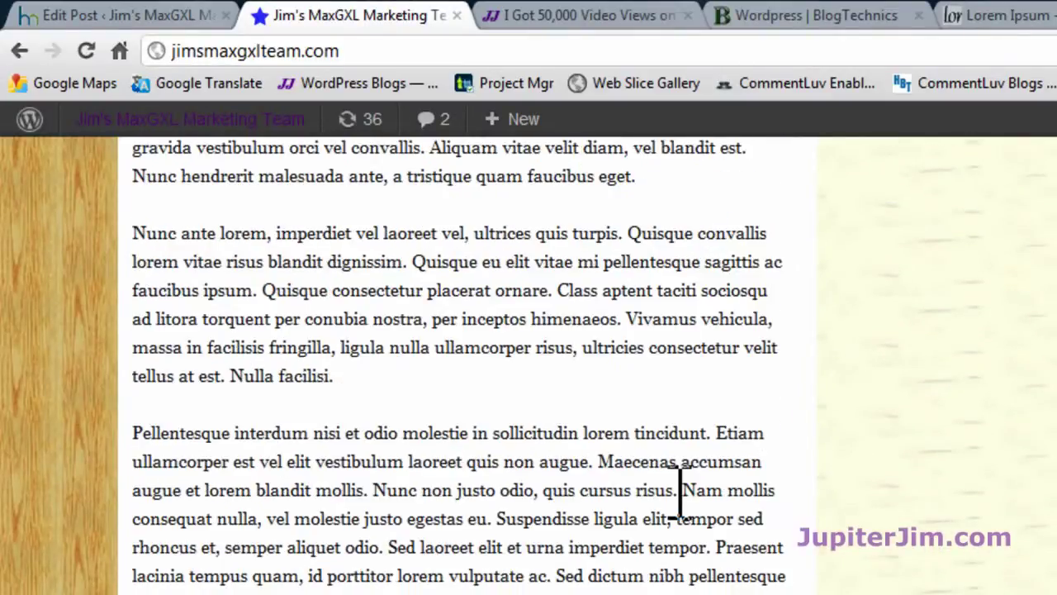
pyautogui.scroll(-7, 472, 454)
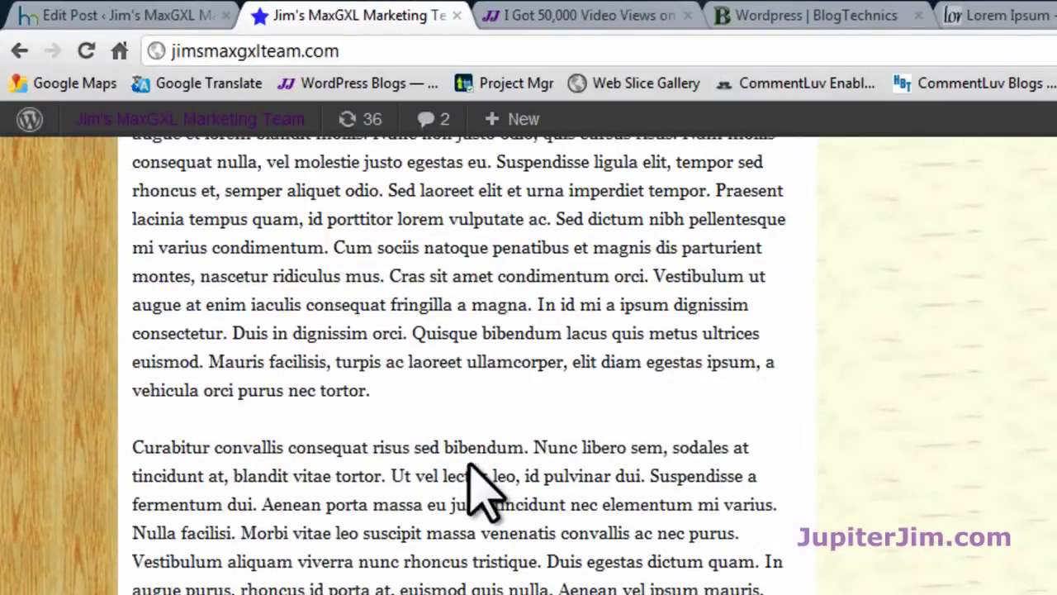
pyautogui.scroll(14, 473, 463)
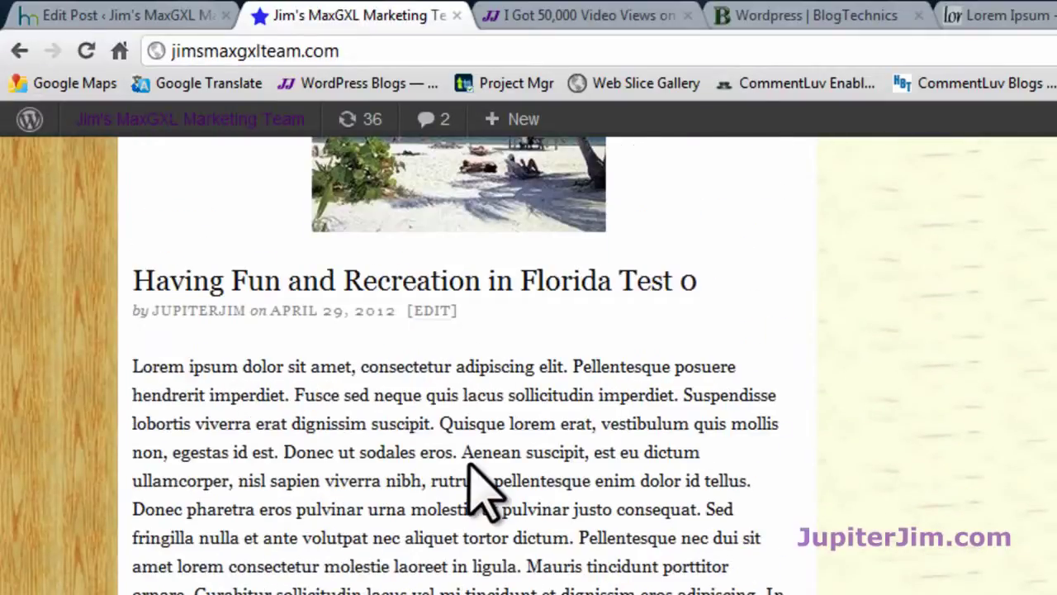
pyautogui.scroll(12, 483, 492)
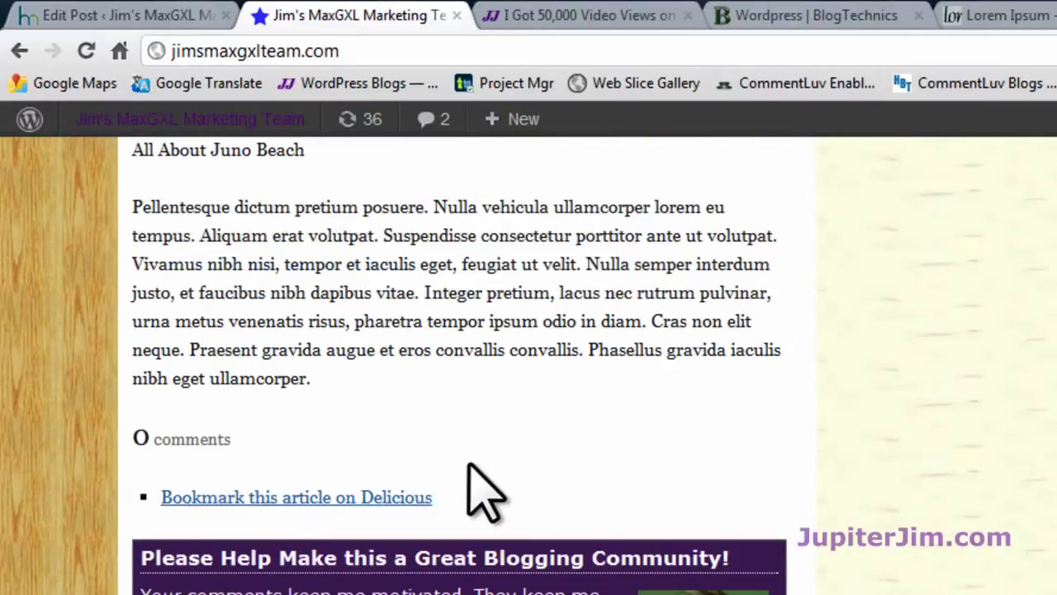
pyautogui.scroll(3, 483, 491)
pyautogui.doubleClick(183, 386)
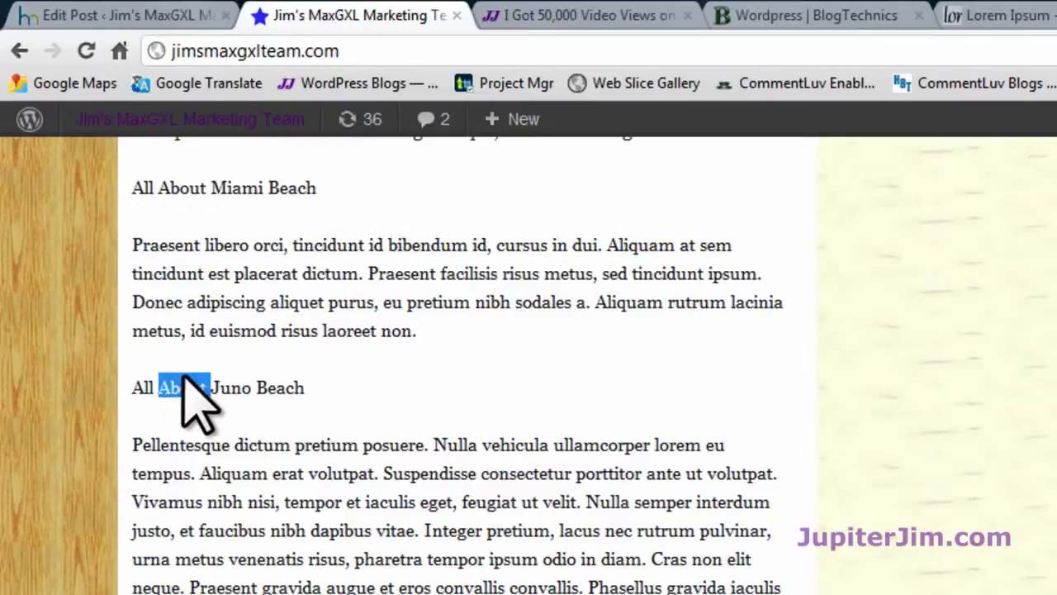
pyautogui.scroll(3, 496, 425)
pyautogui.doubleClick(284, 425)
pyautogui.scroll(8, 377, 449)
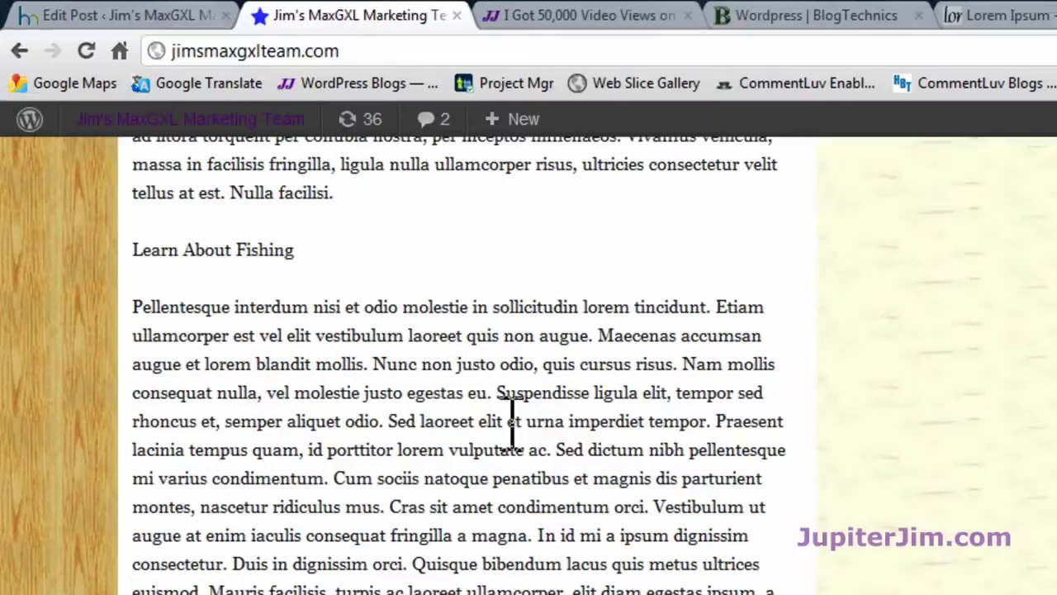
pyautogui.scroll(2, 511, 422)
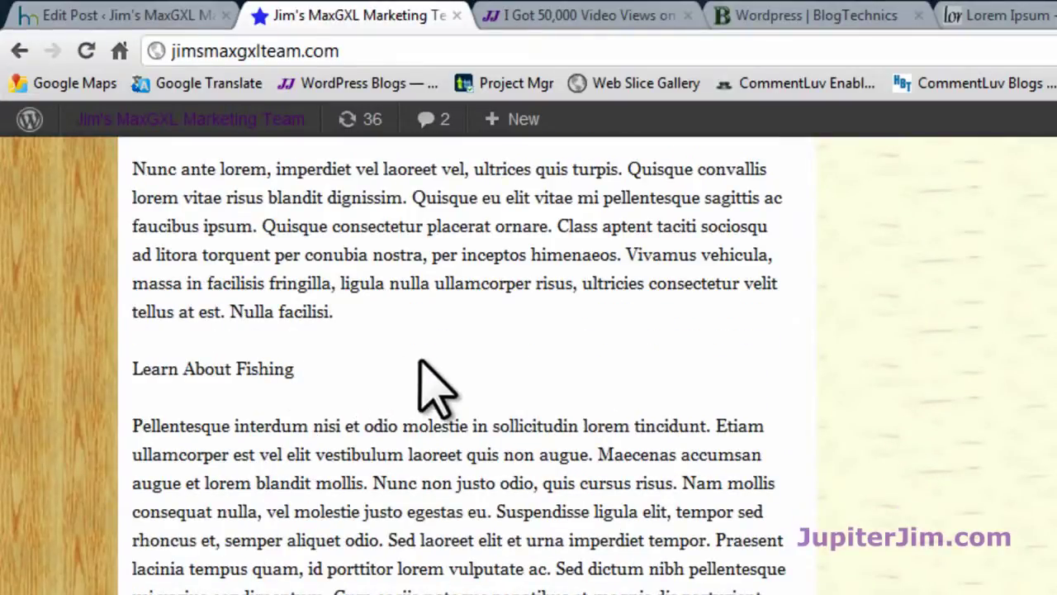
pyautogui.scroll(7, 421, 368)
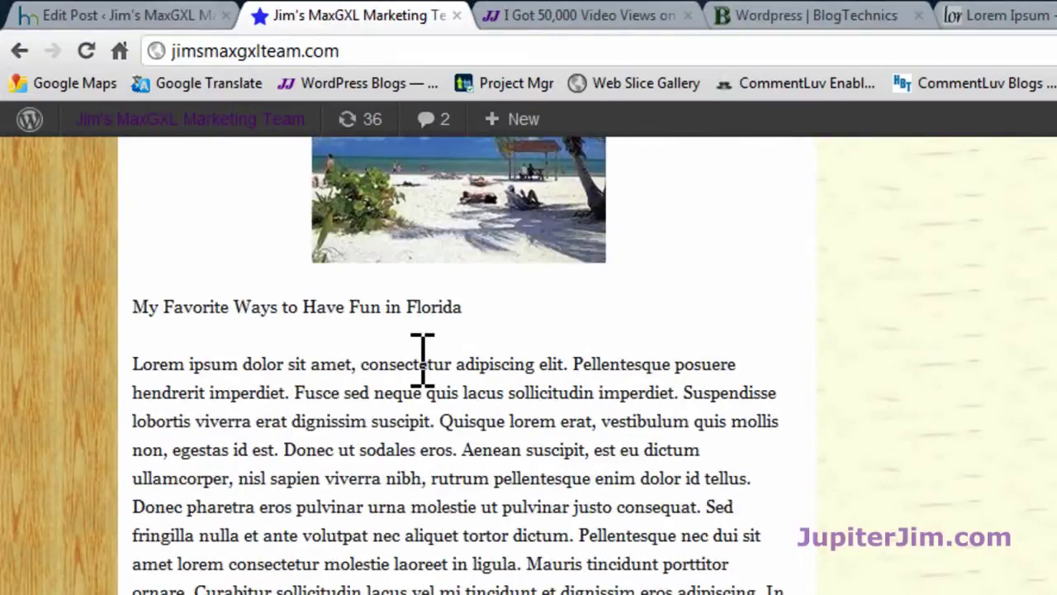
pyautogui.scroll(4, 531, 421)
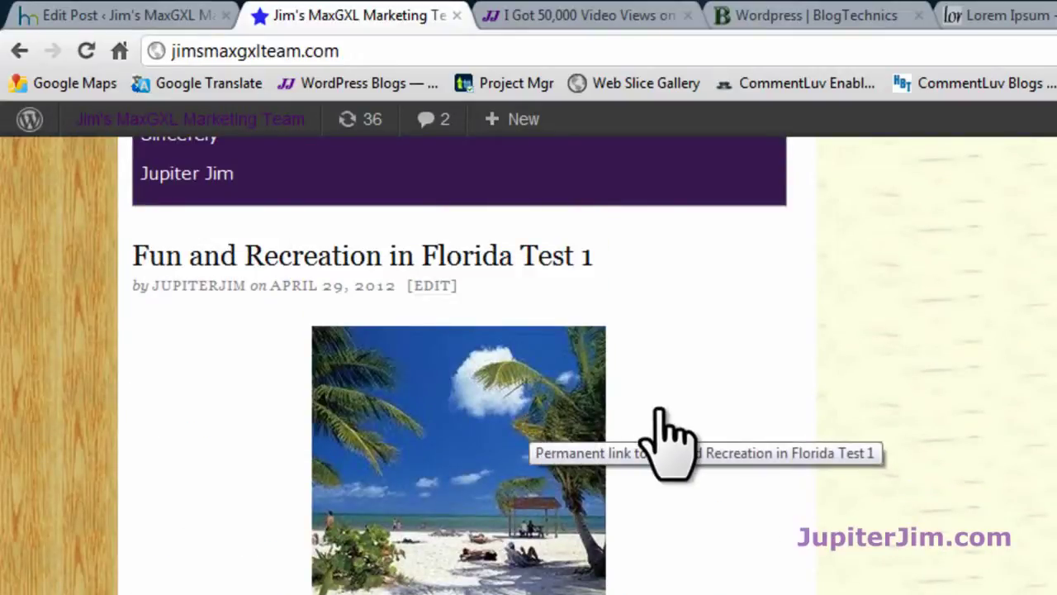
pyautogui.scroll(3, 665, 434)
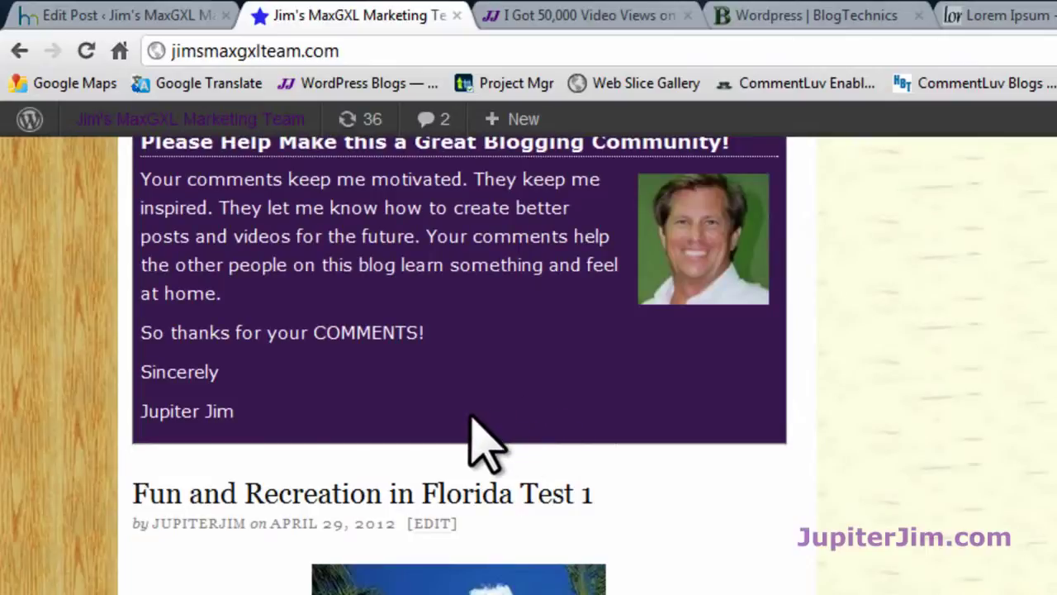
pyautogui.scroll(1, 483, 441)
pyautogui.scroll(15, 483, 441)
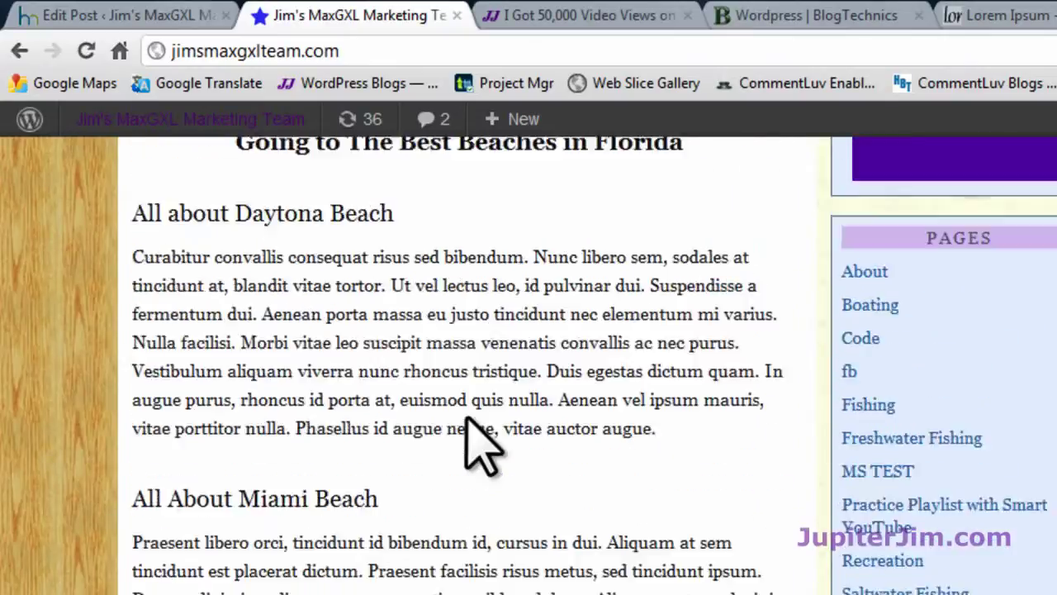
pyautogui.scroll(5, 468, 425)
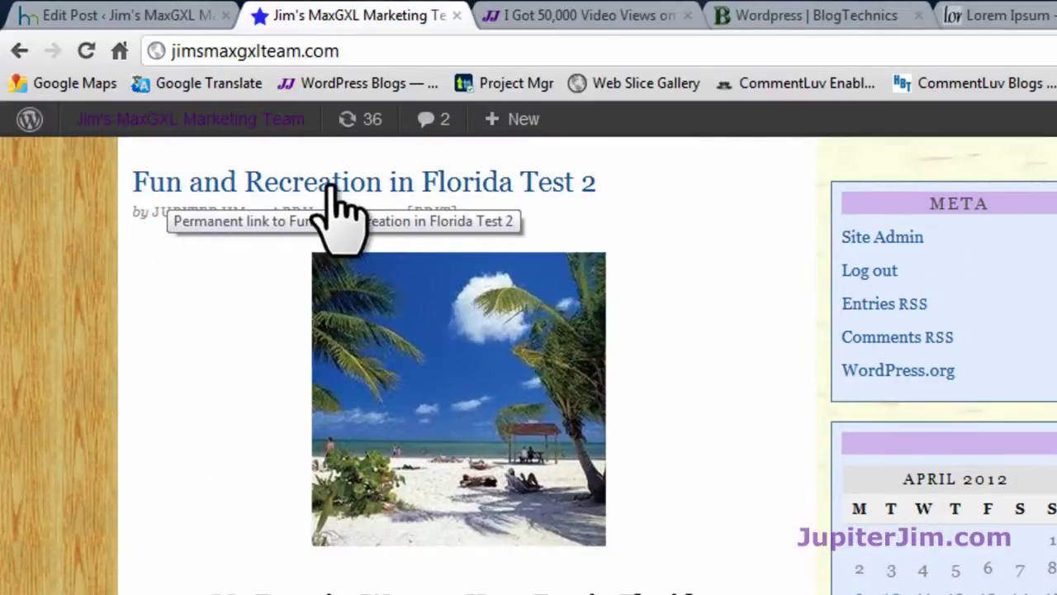
pyautogui.scroll(-3, 694, 281)
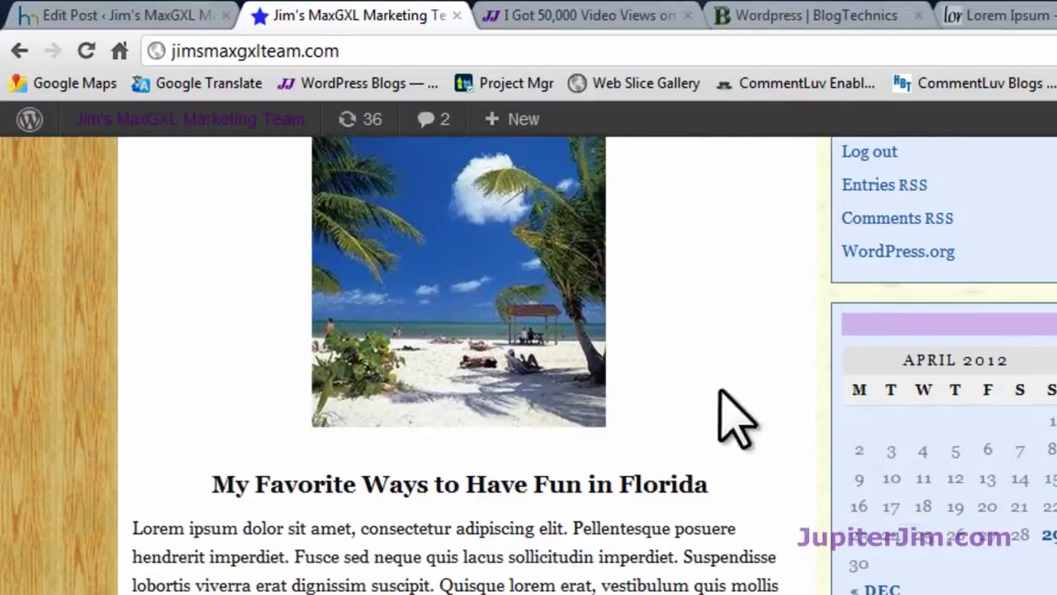
pyautogui.scroll(-2, 479, 442)
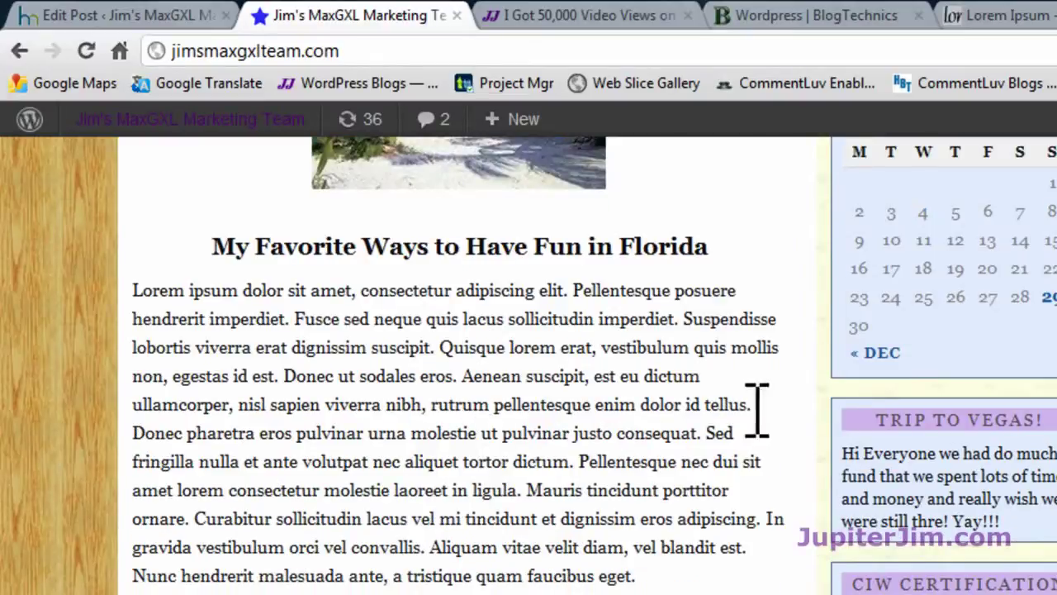
pyautogui.scroll(-4, 767, 425)
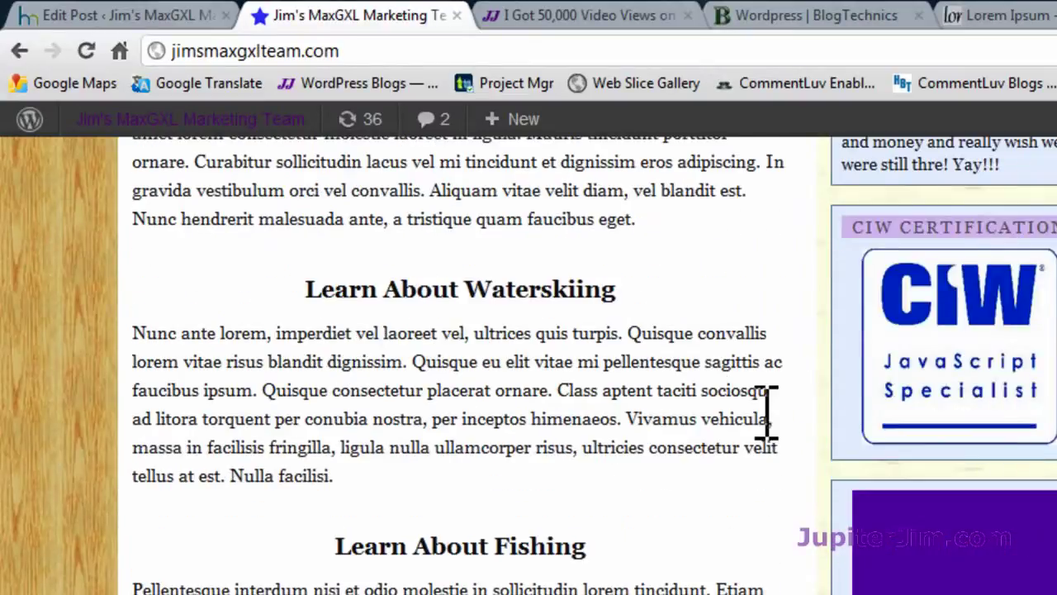
pyautogui.doubleClick(500, 291)
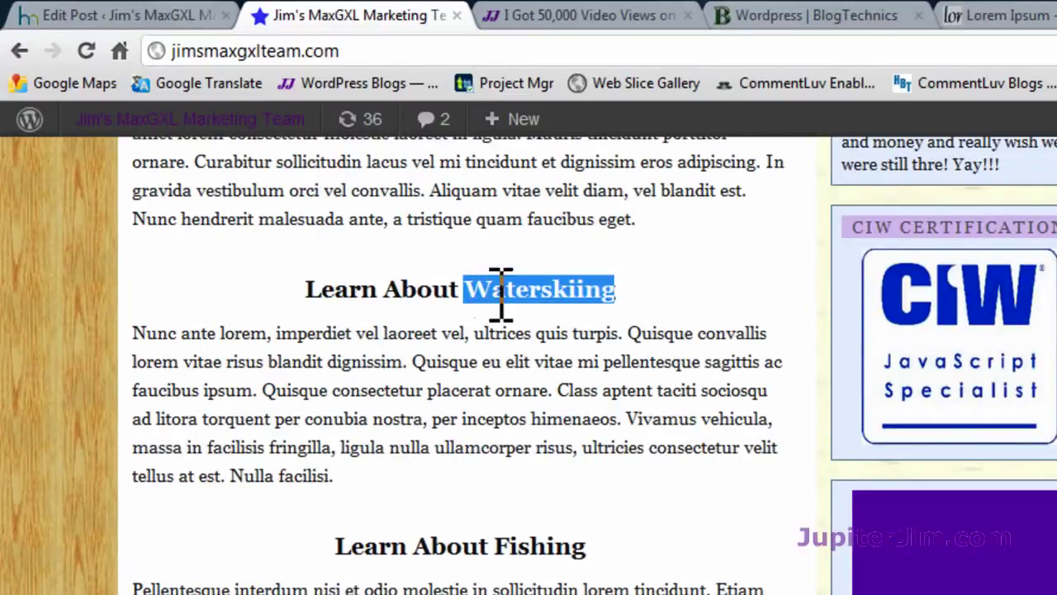
pyautogui.tripleClick(460, 548)
pyautogui.scroll(-6, 726, 537)
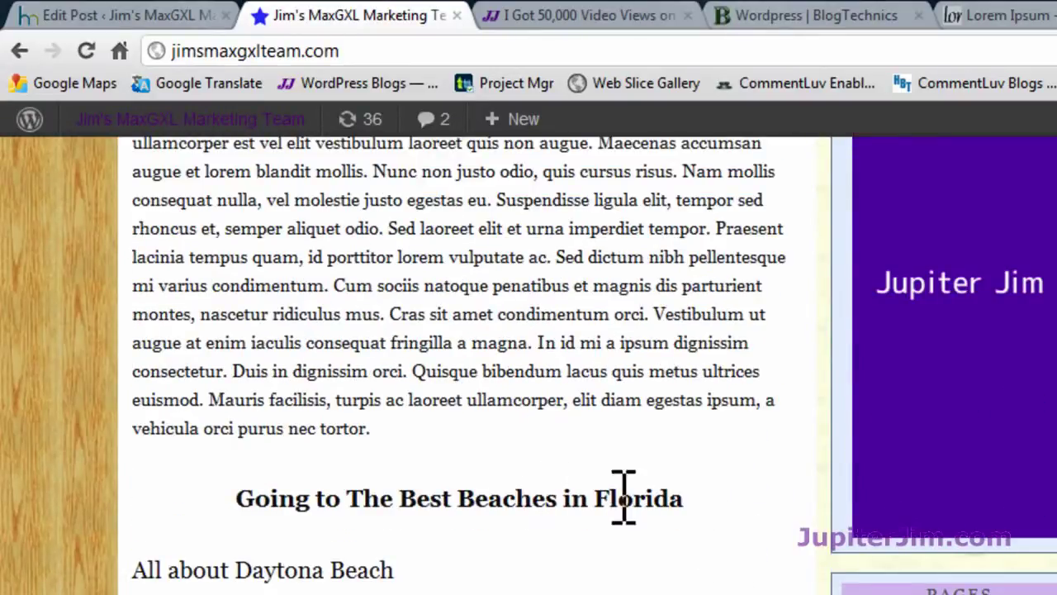
pyautogui.scroll(-3, 743, 566)
pyautogui.scroll(-3, 753, 567)
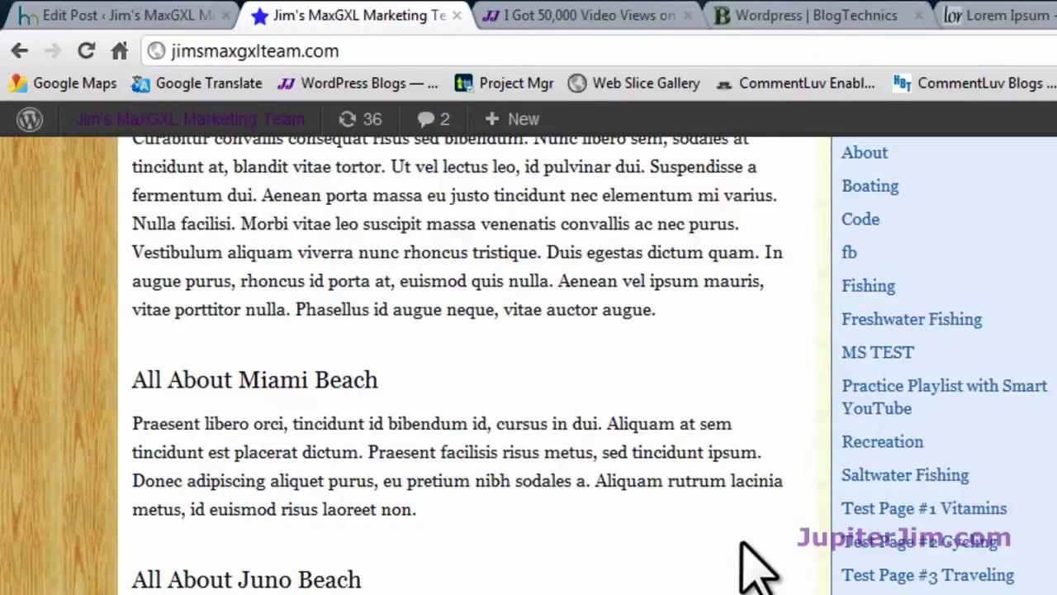
pyautogui.scroll(2, 743, 567)
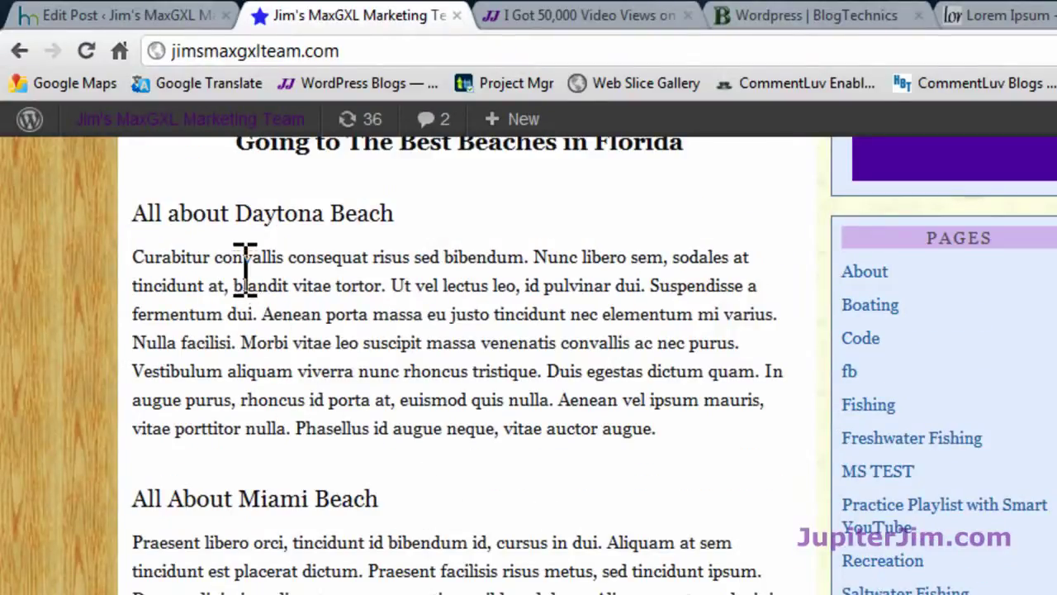
pyautogui.moveTo(135, 210); pyautogui.dragTo(484, 203)
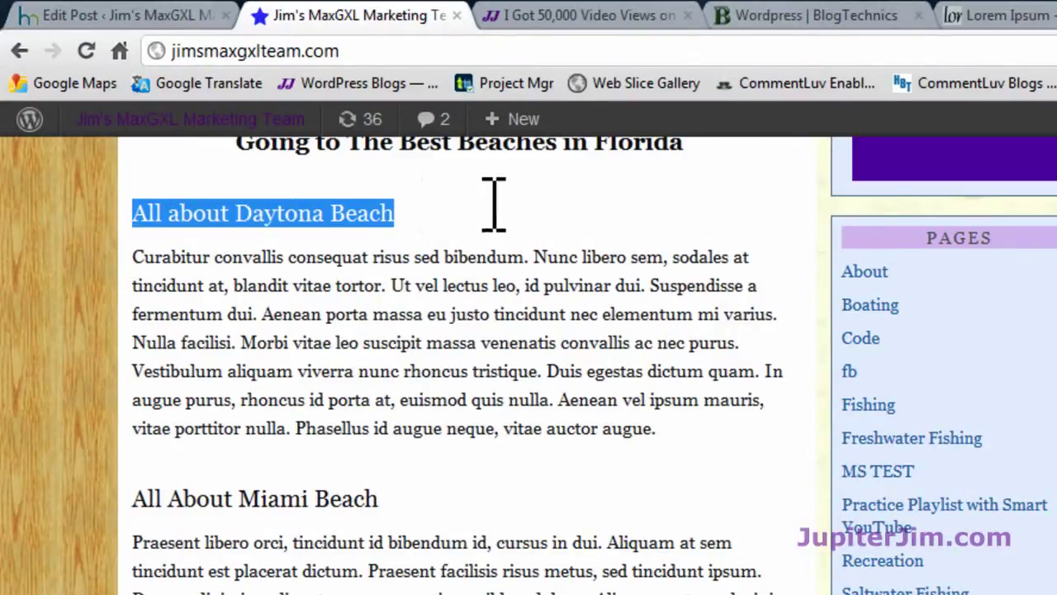
pyautogui.click(494, 205)
pyautogui.doubleClick(246, 496)
pyautogui.tripleClick(246, 495)
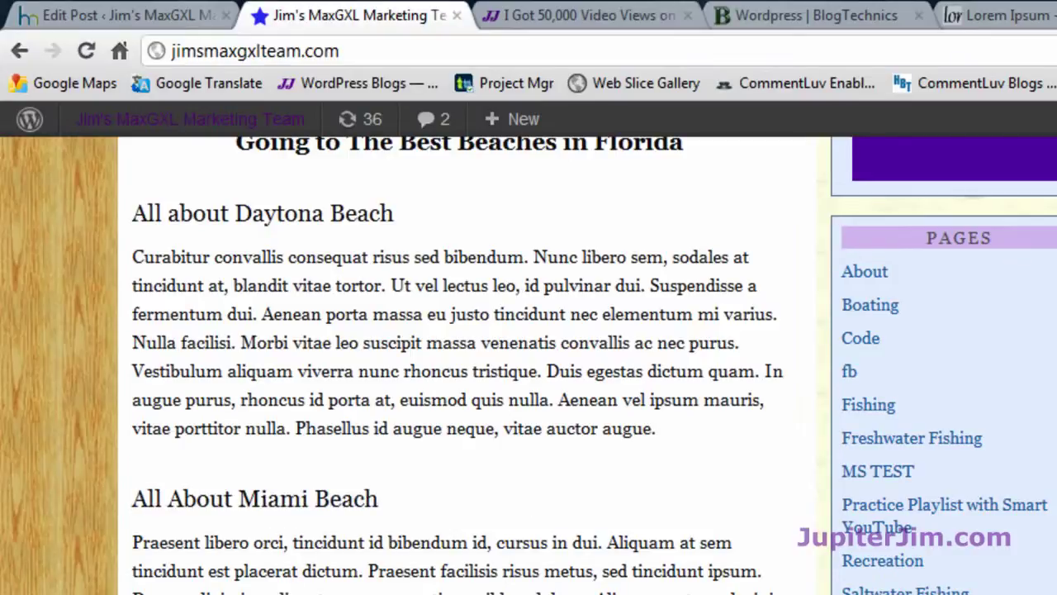
pyautogui.scroll(1, 495, 285)
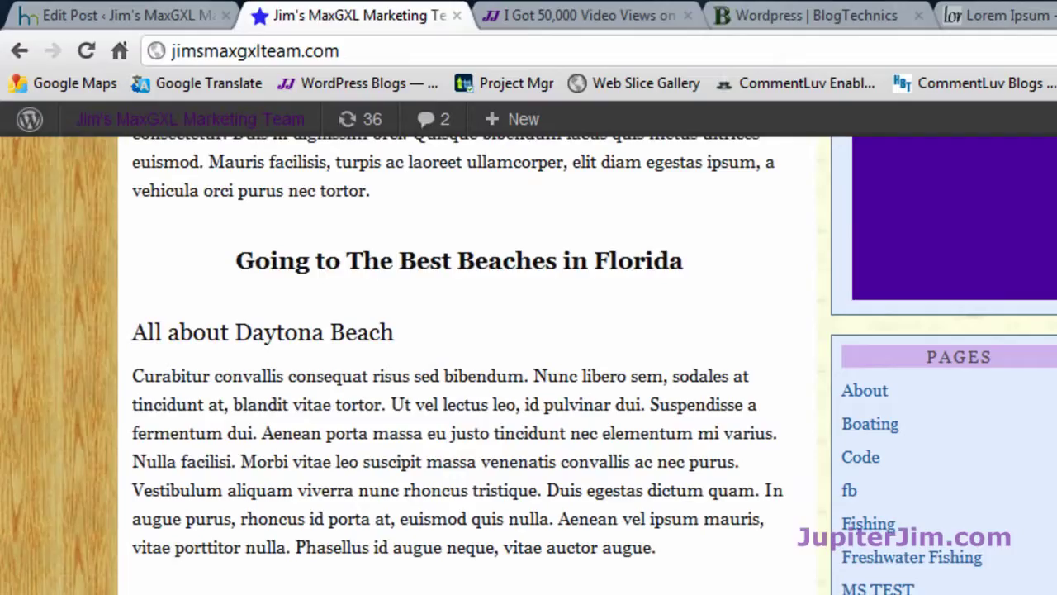
pyautogui.scroll(1, 495, 284)
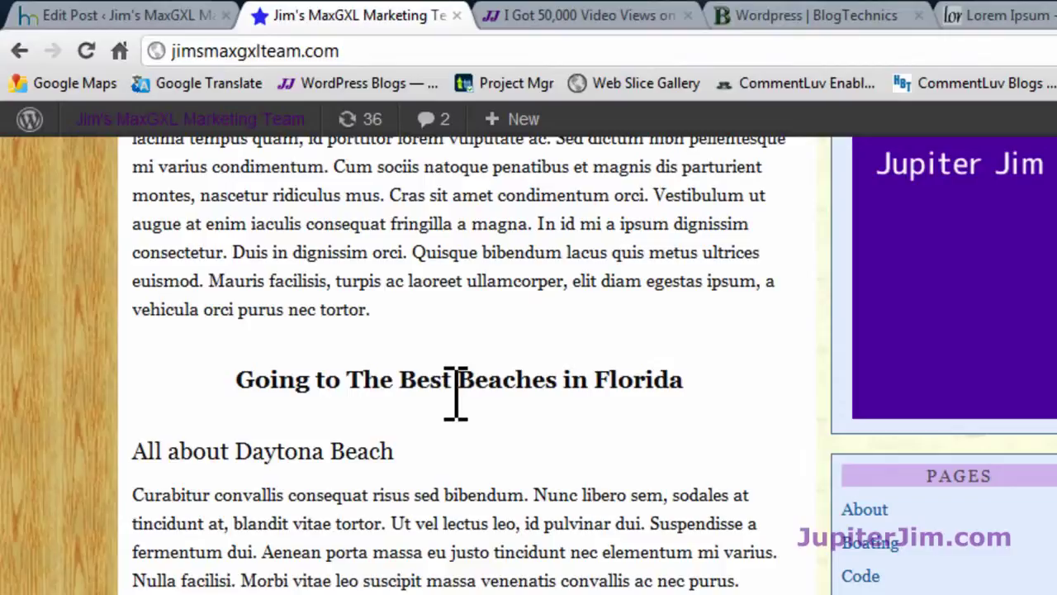
# Return to the edit screen for 'Fun and Recreation in Florida Test 1' and scroll to its HTML source.
pyautogui.click(115, 16)
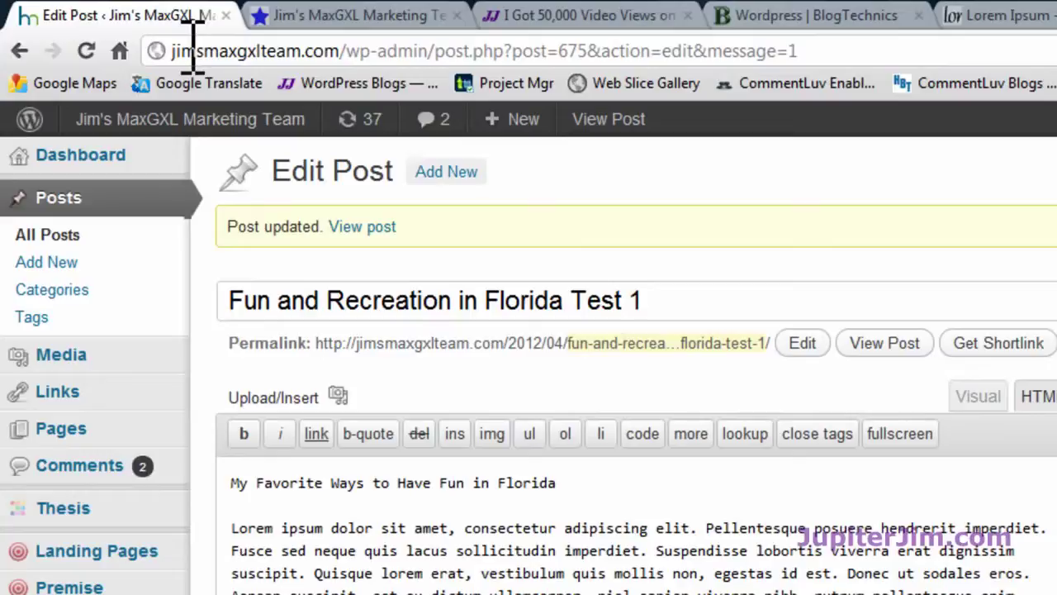
pyautogui.moveTo(230, 119)
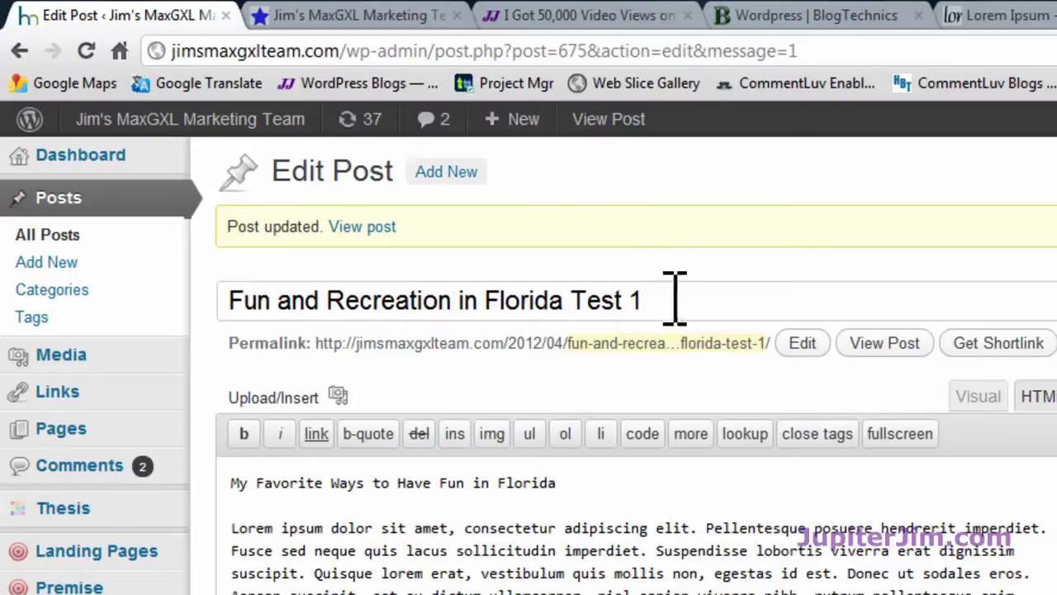
pyautogui.moveTo(663, 302); pyautogui.dragTo(205, 297)
pyautogui.click(767, 307)
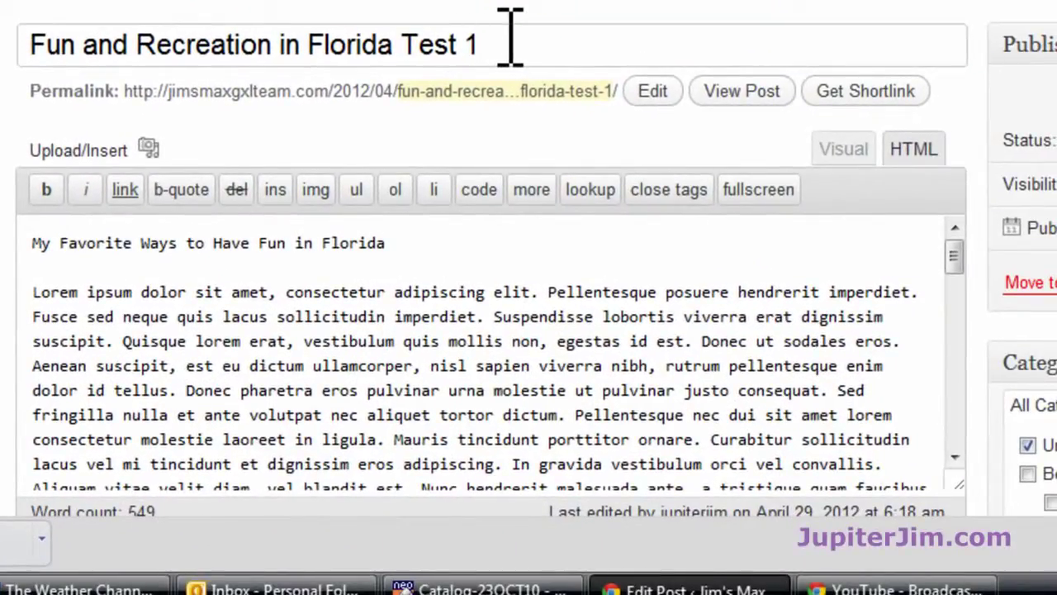
pyautogui.scroll(-3, 582, 272)
pyautogui.scroll(3, 627, 252)
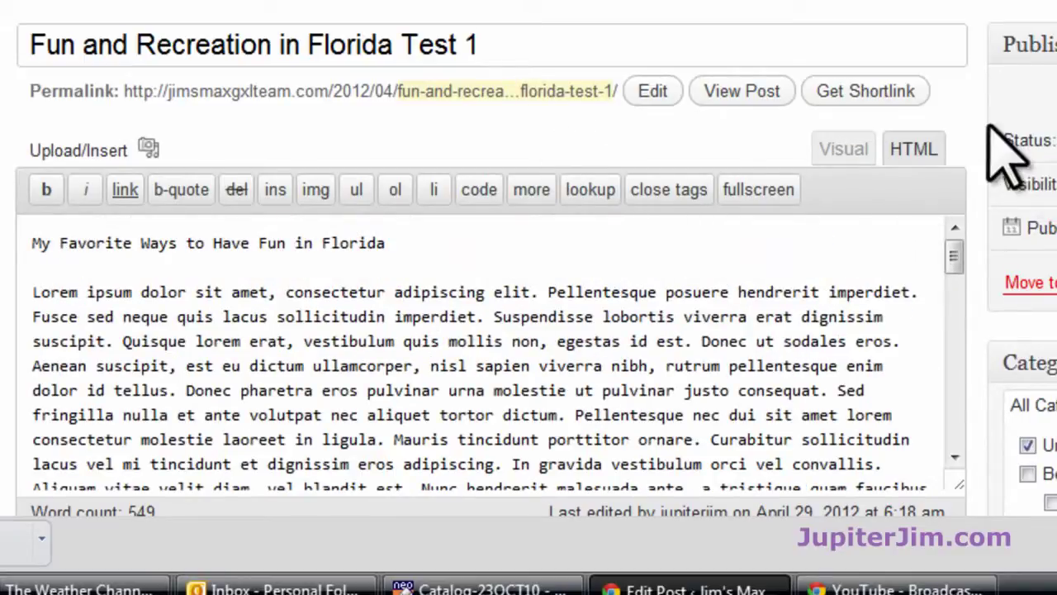
pyautogui.scroll(-3, 990, 161)
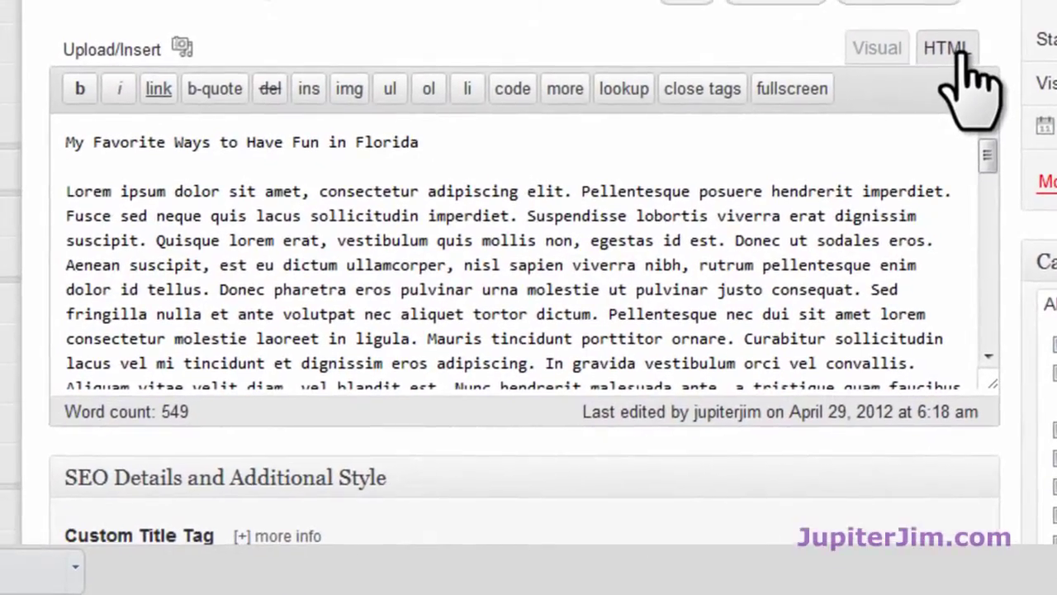
# In the Visual editor, format the line 'My Favorite Ways to Have Fun in Florida' as Heading 2.
pyautogui.click(875, 50)
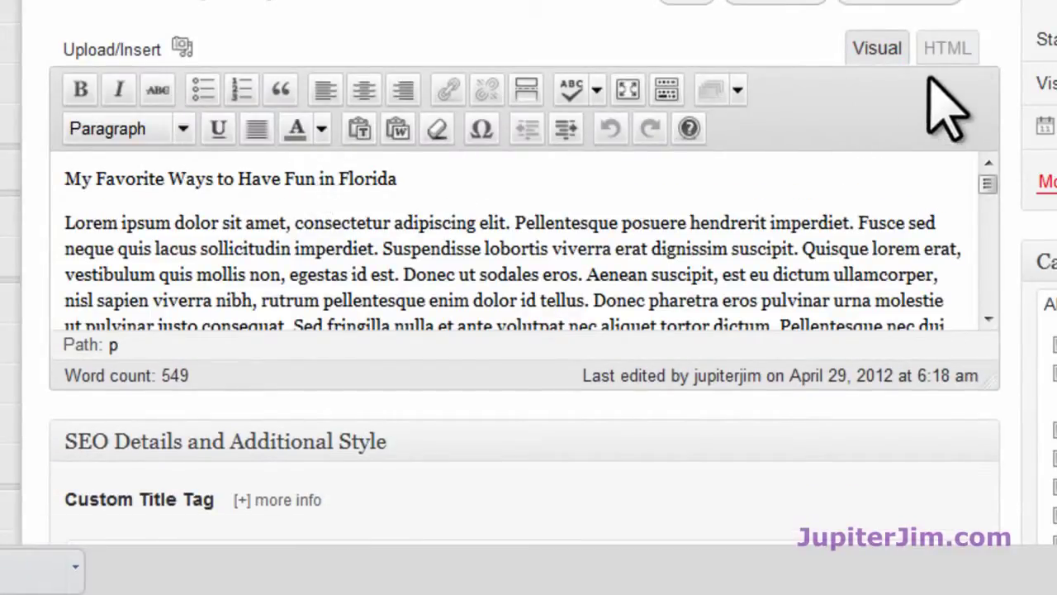
pyautogui.click(945, 50)
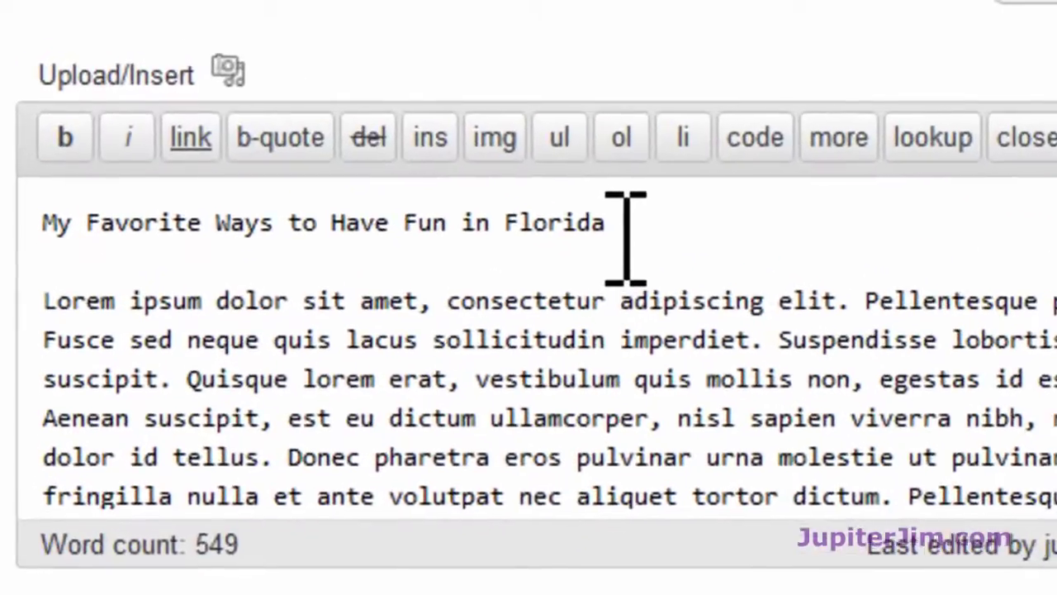
pyautogui.moveTo(427, 146); pyautogui.dragTo(162, 143)
pyautogui.moveTo(195, 227); pyautogui.dragTo(66, 225)
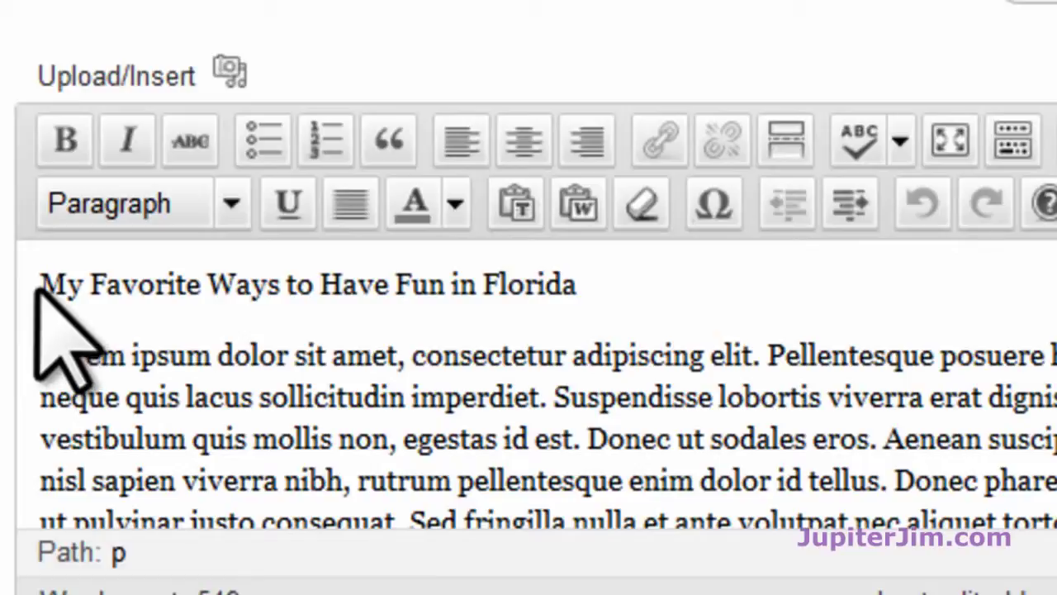
pyautogui.moveTo(49, 285); pyautogui.dragTo(619, 278)
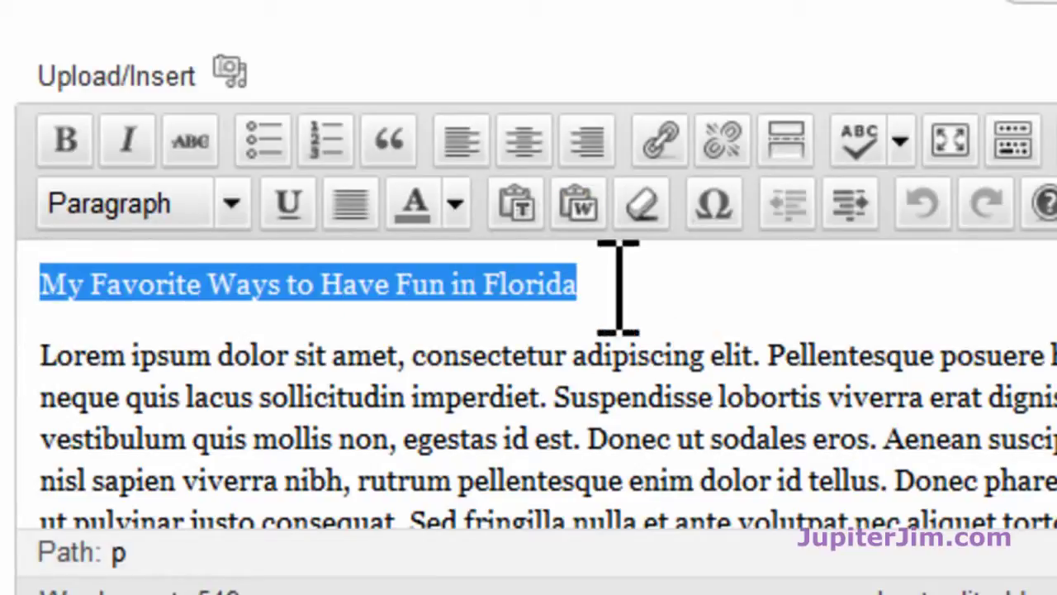
pyautogui.click(230, 204)
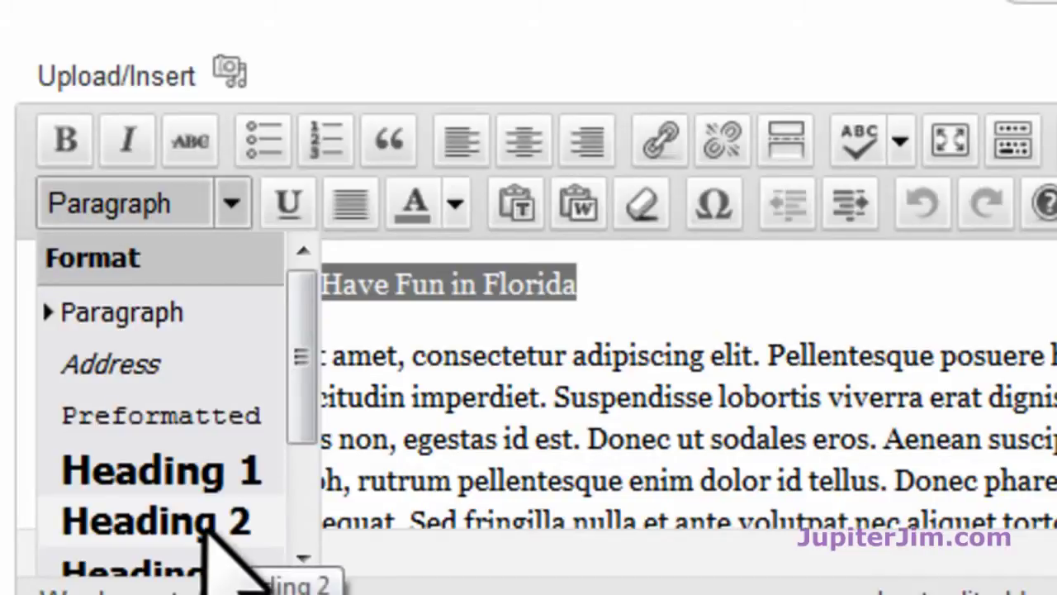
pyautogui.click(208, 526)
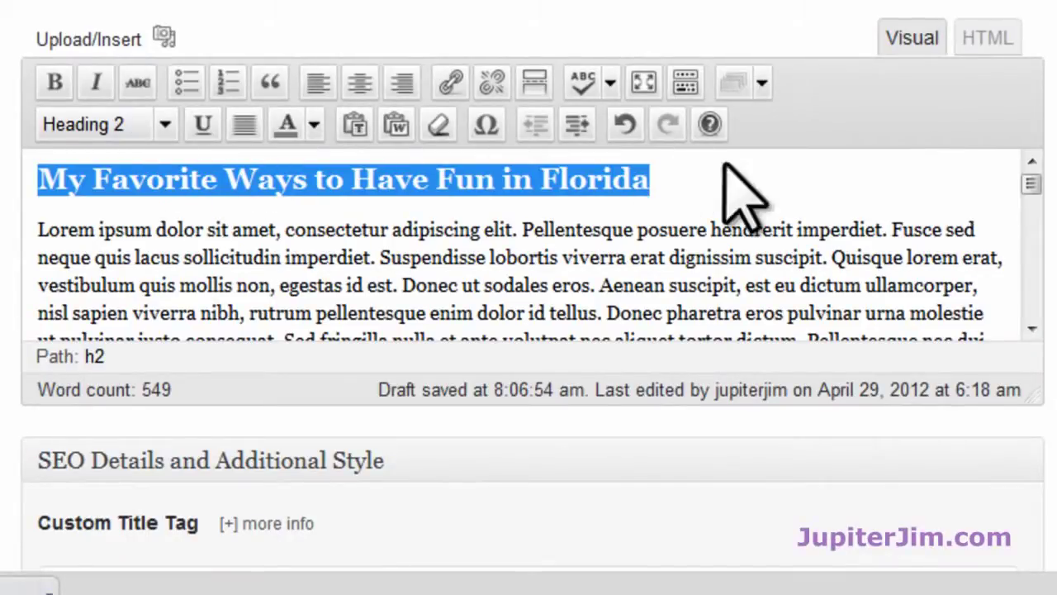
pyautogui.click(760, 168)
# Check the opening line's <h2> tags in the HTML view, then return to the Visual editor.
pyautogui.click(995, 37)
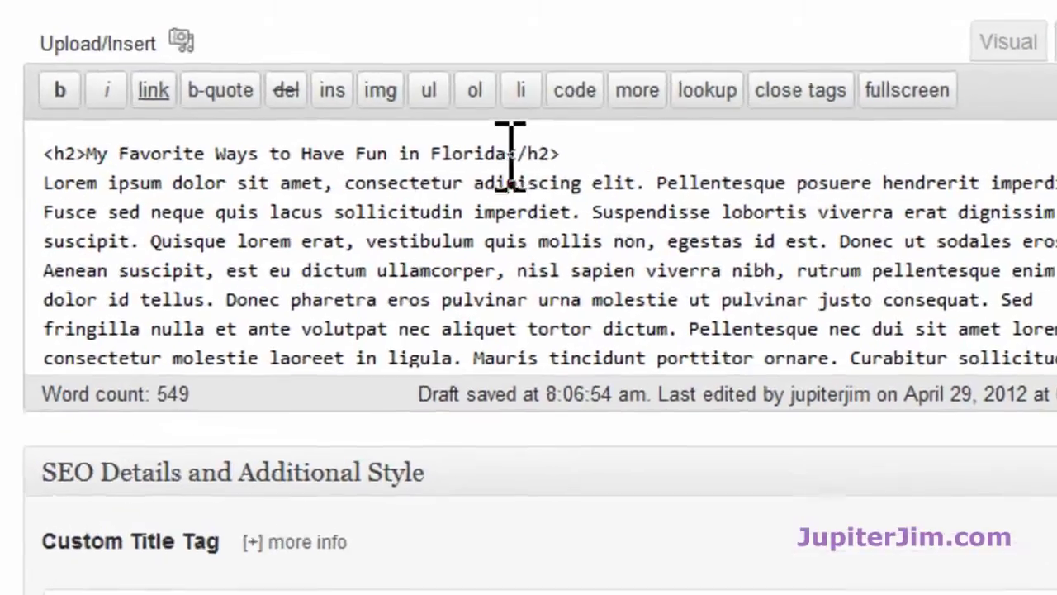
pyautogui.click(459, 142)
pyautogui.hotkey('shift', 'End')
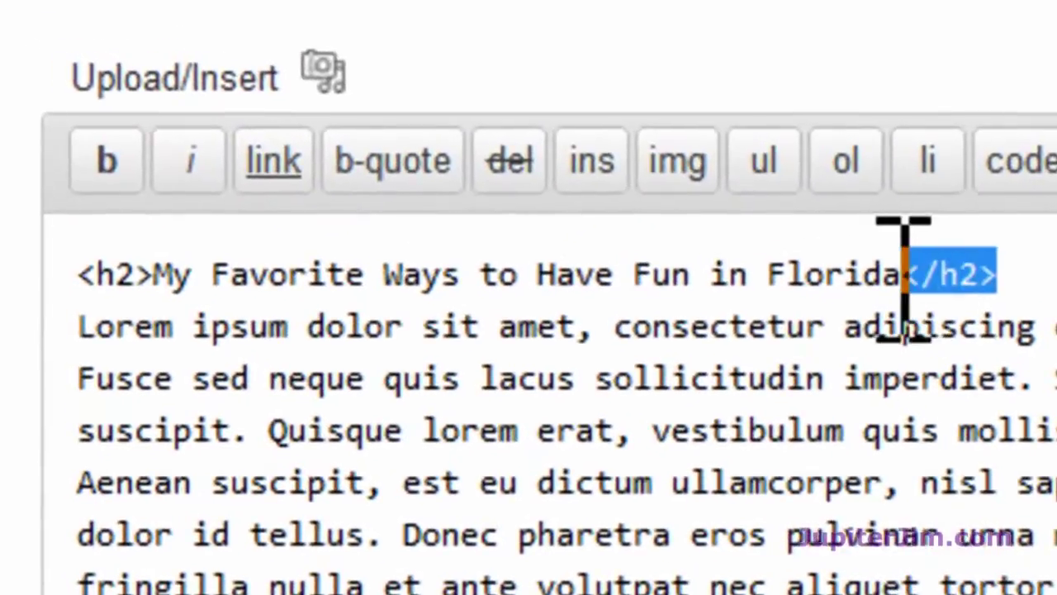
pyautogui.moveTo(153, 280); pyautogui.dragTo(78, 285)
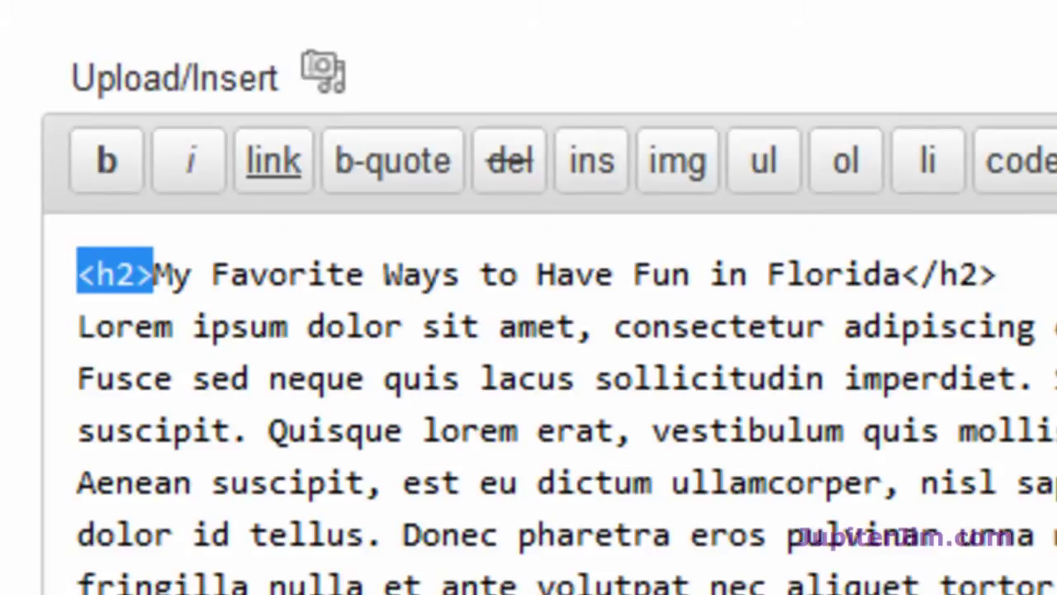
pyautogui.click(999, 274)
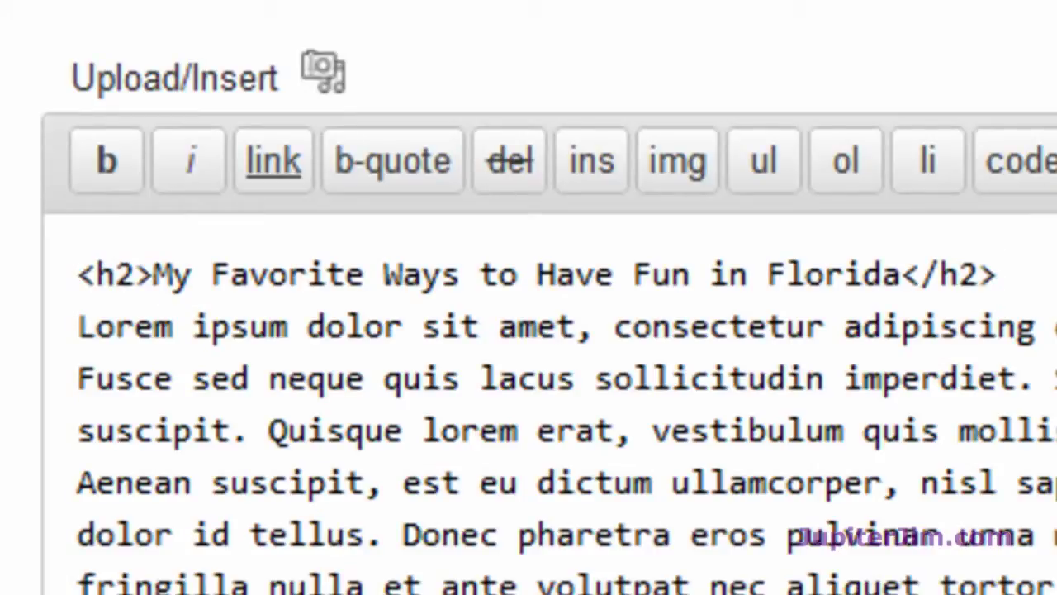
pyautogui.click(1049, 78)
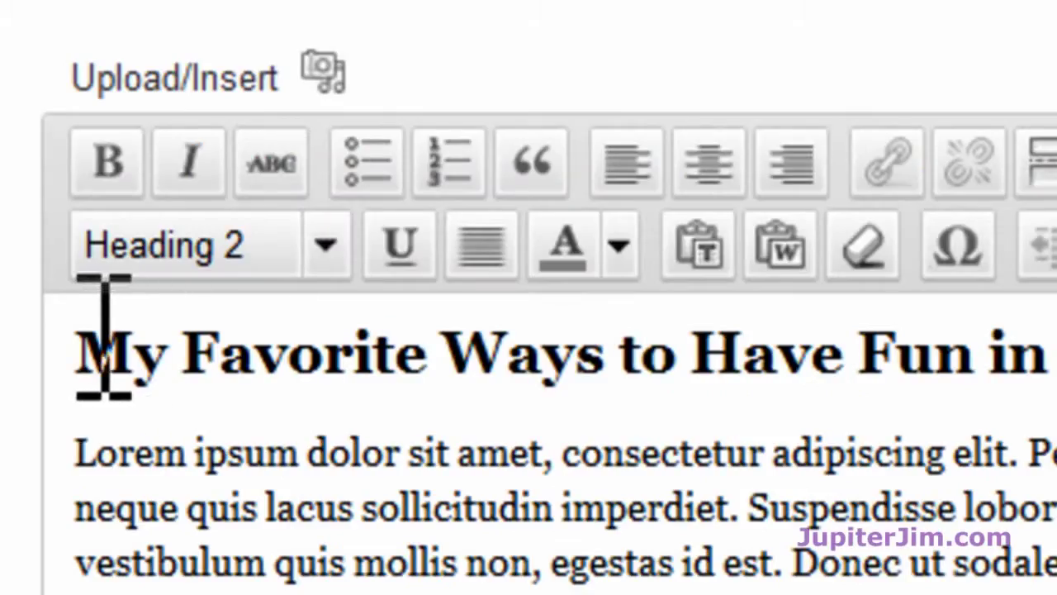
# Center the 'My Favorite Ways to Have Fun in Florida' heading and confirm its text-align: center style in HTML.
pyautogui.moveTo(80, 351); pyautogui.dragTo(1053, 355)
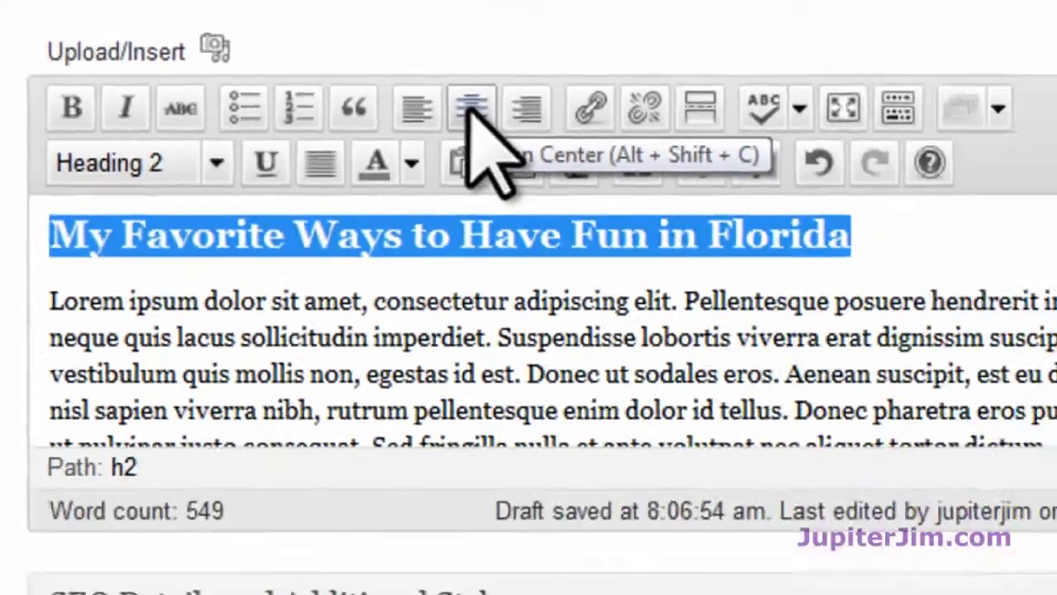
pyautogui.click(708, 161)
pyautogui.click(901, 171)
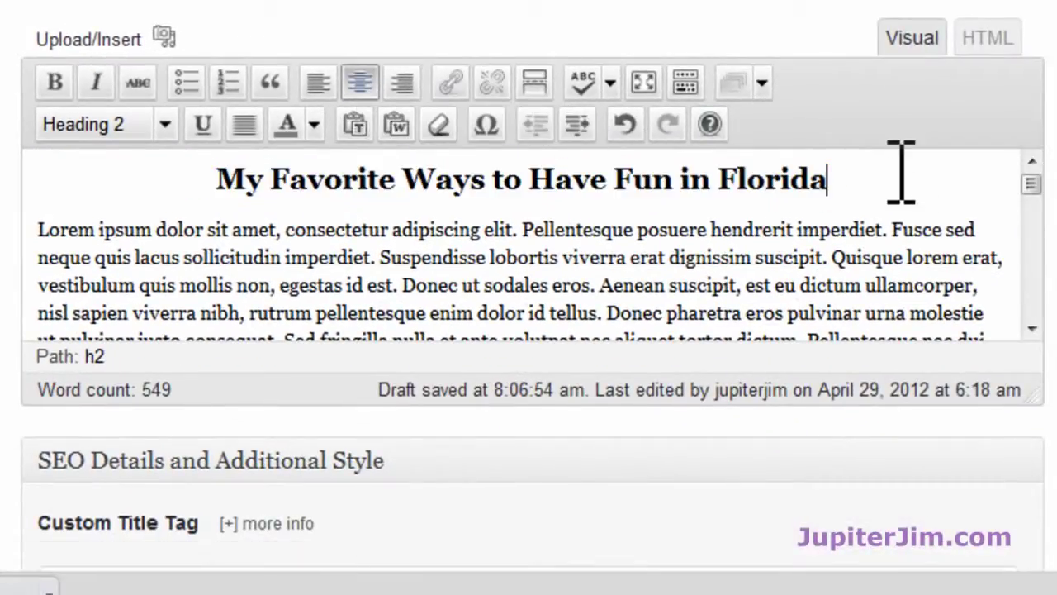
pyautogui.click(987, 38)
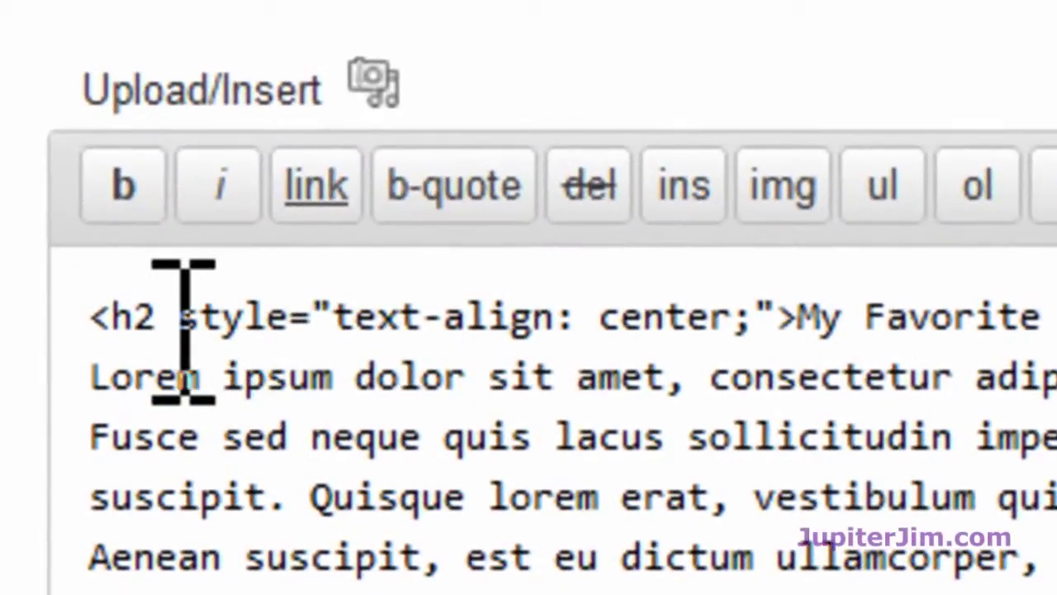
pyautogui.moveTo(180, 327); pyautogui.dragTo(792, 293)
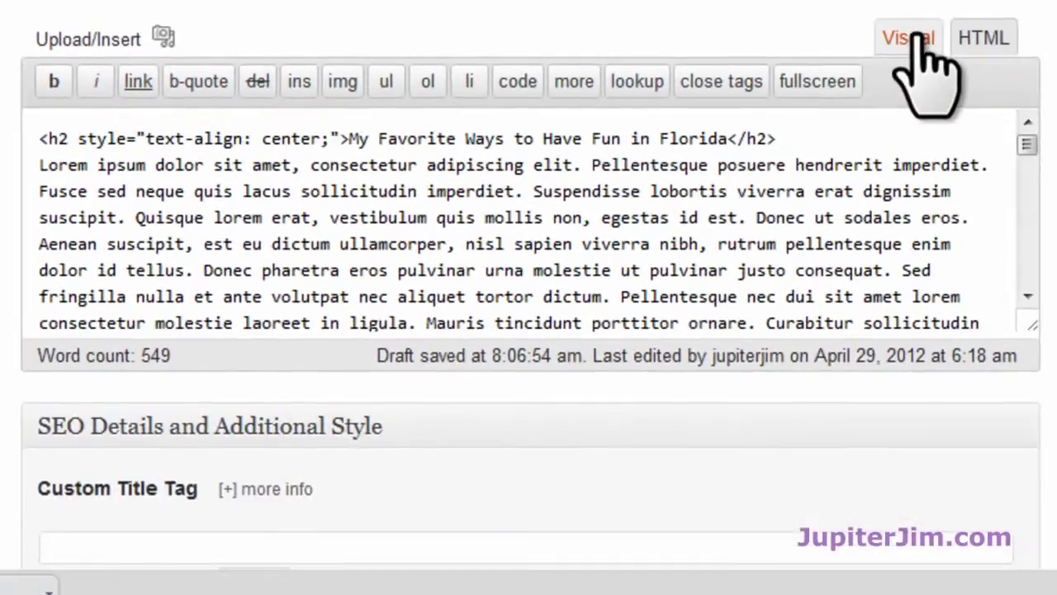
pyautogui.click(912, 43)
# Make 'Learn About Waterskiing' a centered Heading 2.
pyautogui.click(996, 222)
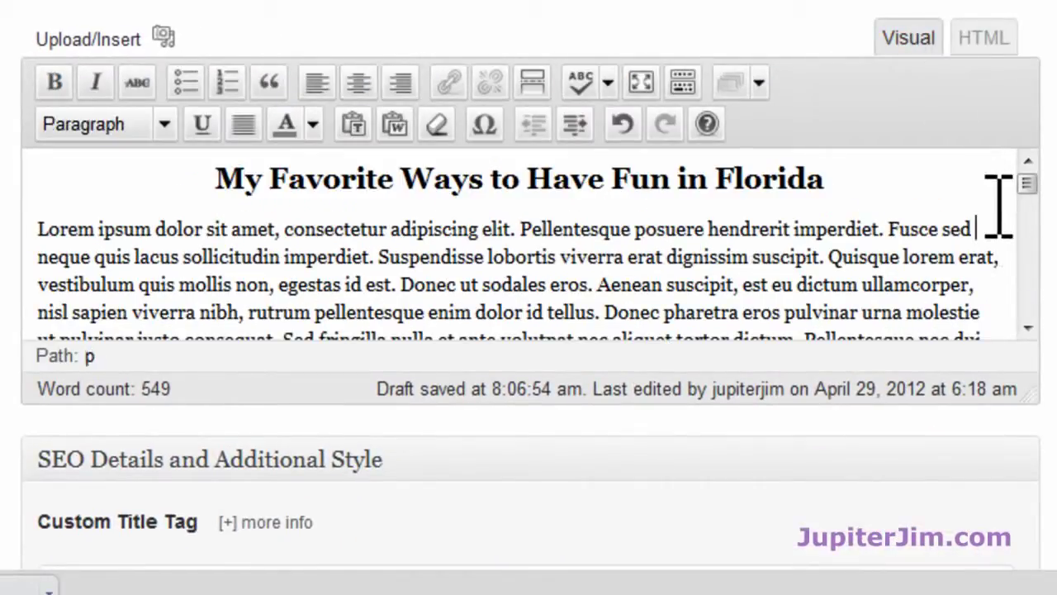
pyautogui.scroll(-3, 1020, 244)
pyautogui.scroll(-3, 1002, 210)
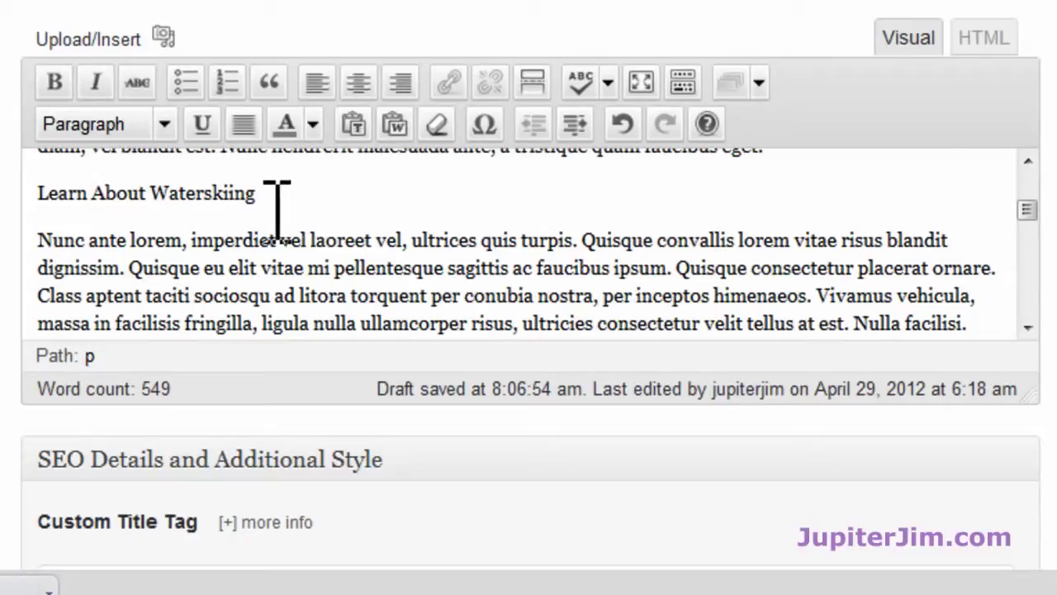
pyautogui.moveTo(257, 192); pyautogui.dragTo(29, 195)
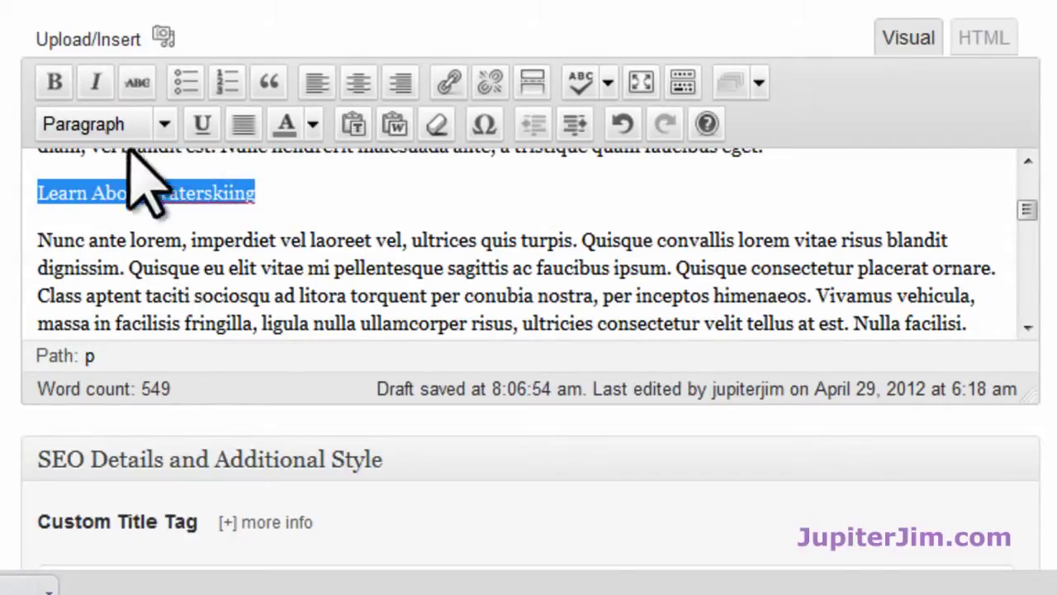
pyautogui.click(165, 126)
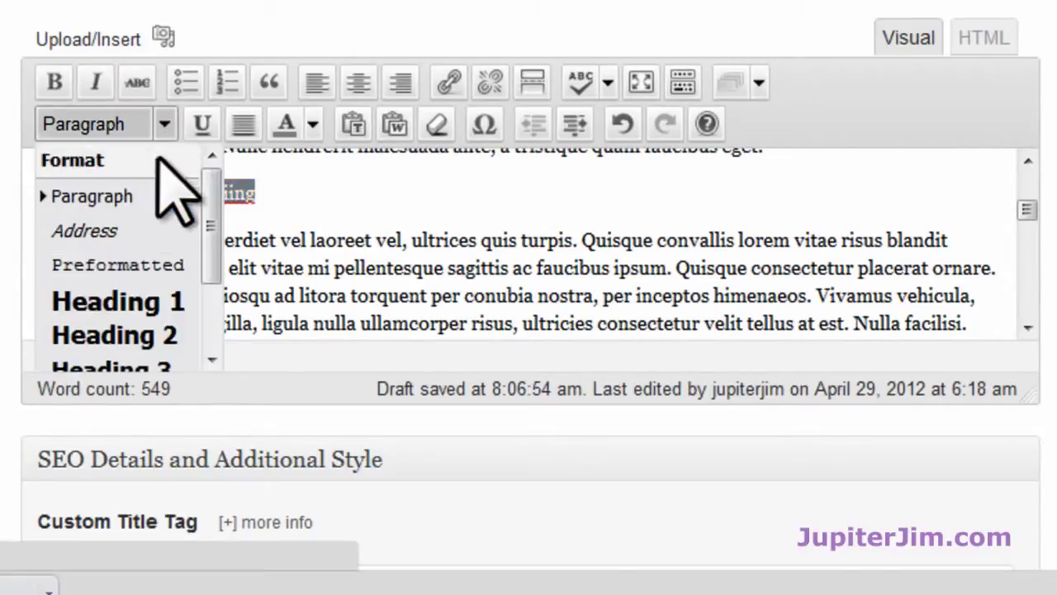
pyautogui.click(172, 334)
pyautogui.click(358, 82)
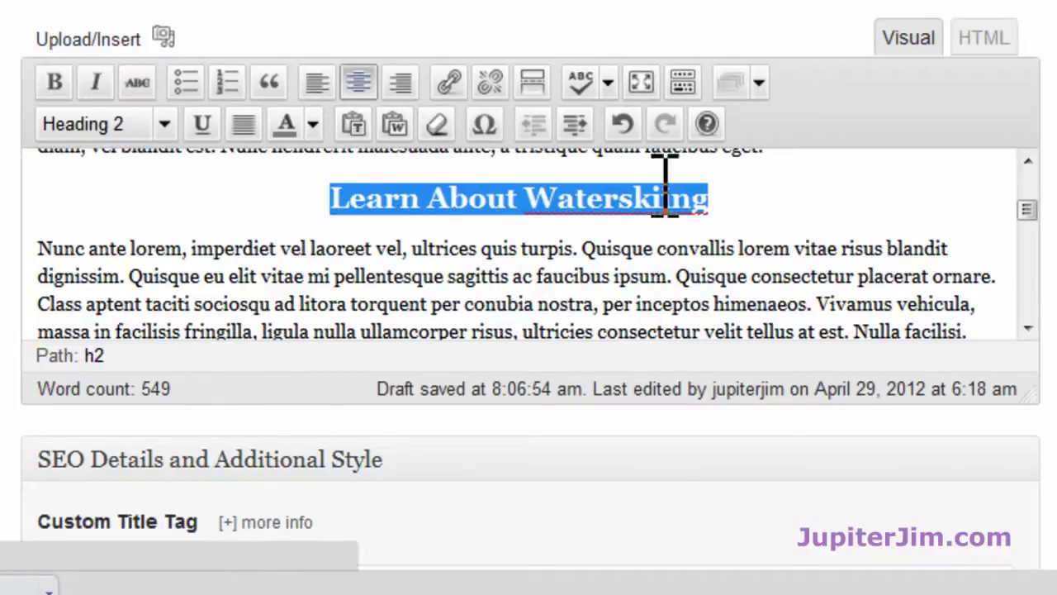
pyautogui.click(778, 200)
# Make 'Going to The Best Beaches in Florida' a centered Heading 2.
pyautogui.scroll(-6, 775, 244)
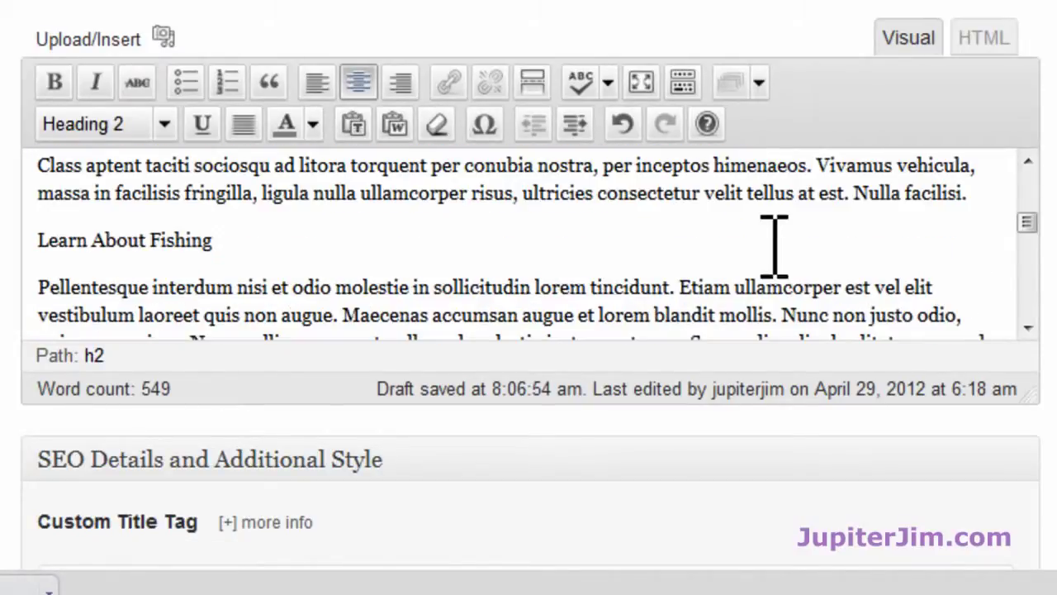
pyautogui.scroll(-3, 759, 247)
pyautogui.scroll(3, 760, 248)
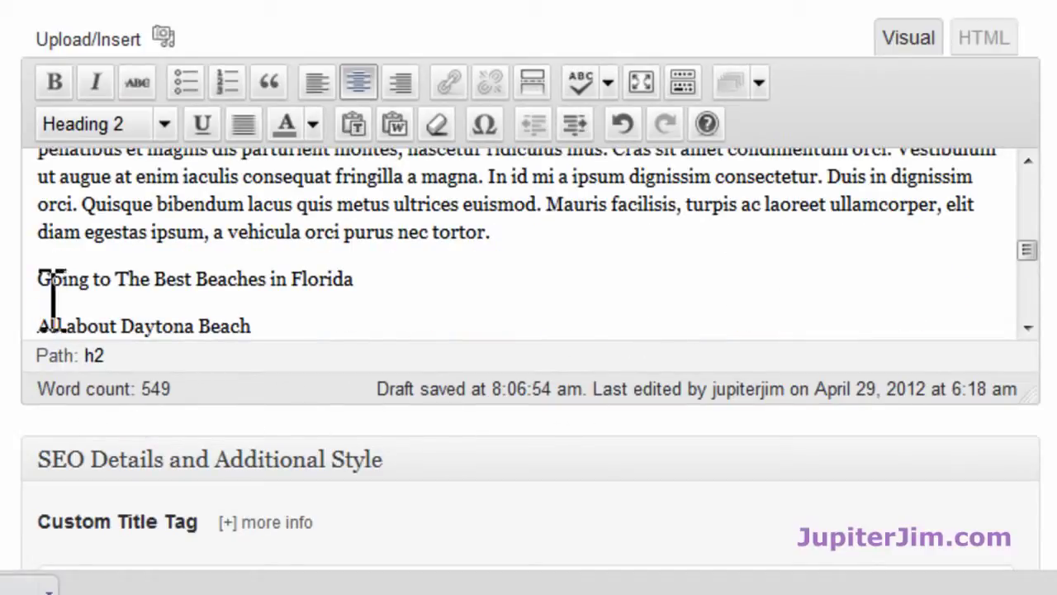
pyautogui.moveTo(39, 278); pyautogui.dragTo(369, 286)
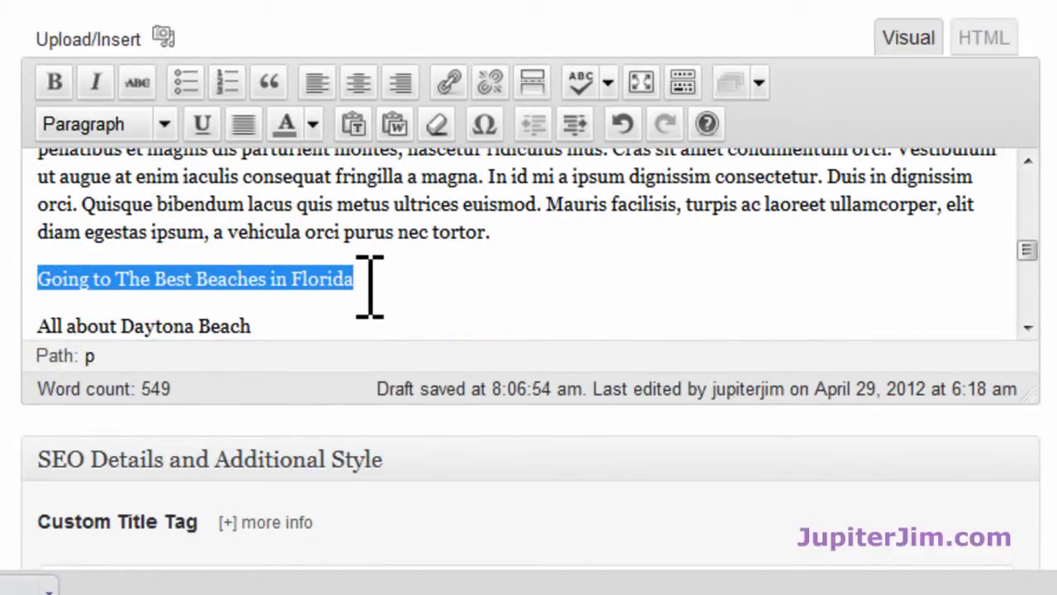
pyautogui.click(163, 128)
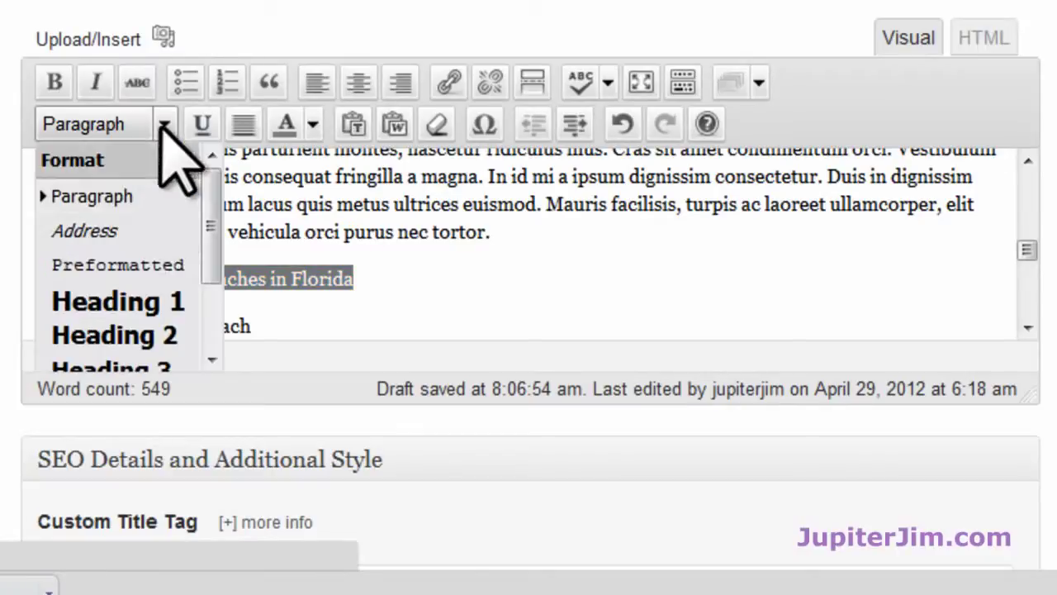
pyautogui.click(163, 337)
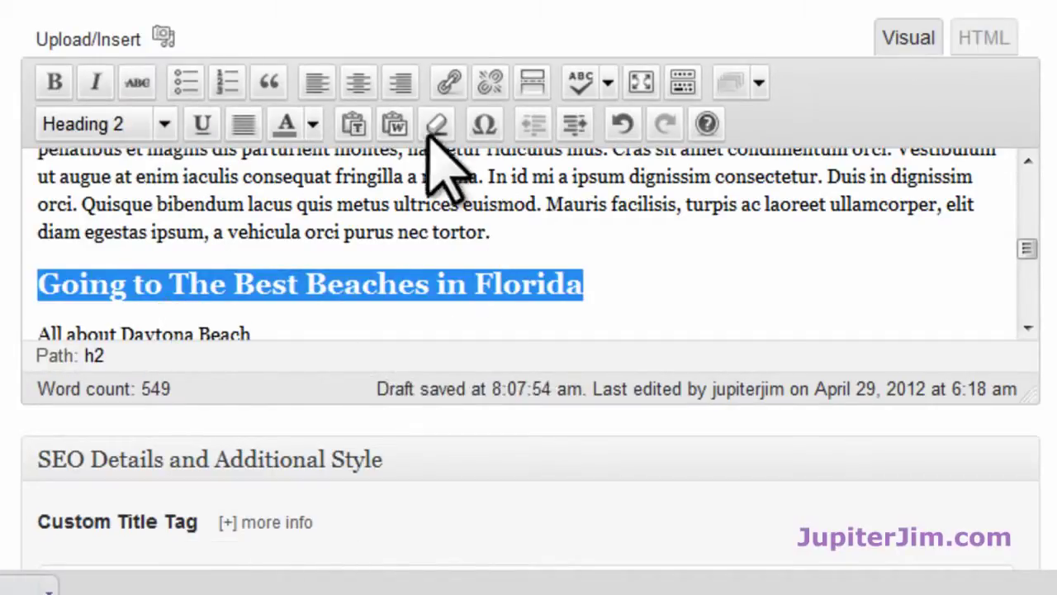
pyautogui.click(357, 83)
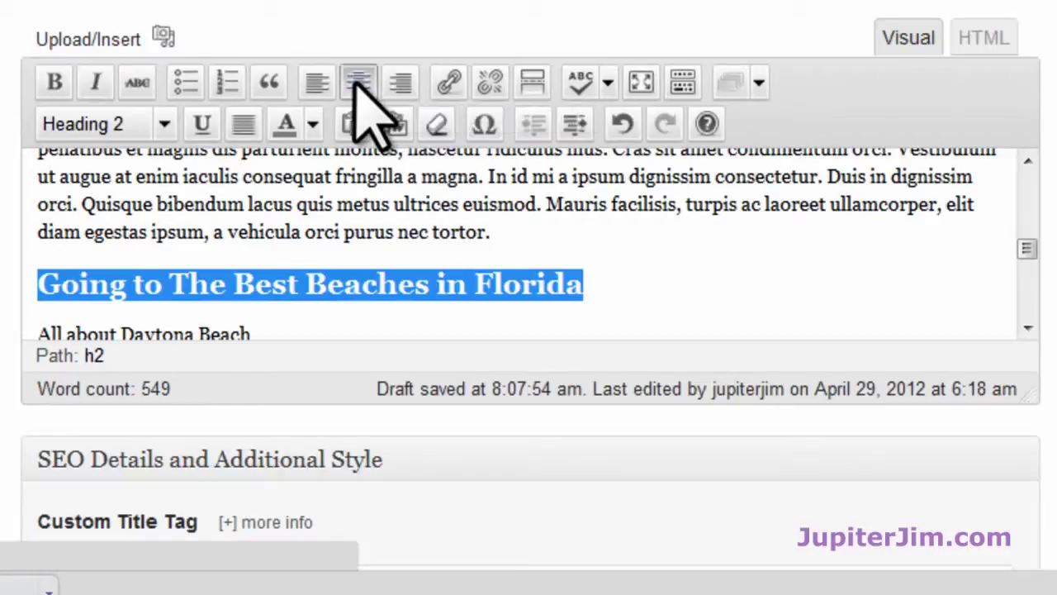
pyautogui.click(896, 244)
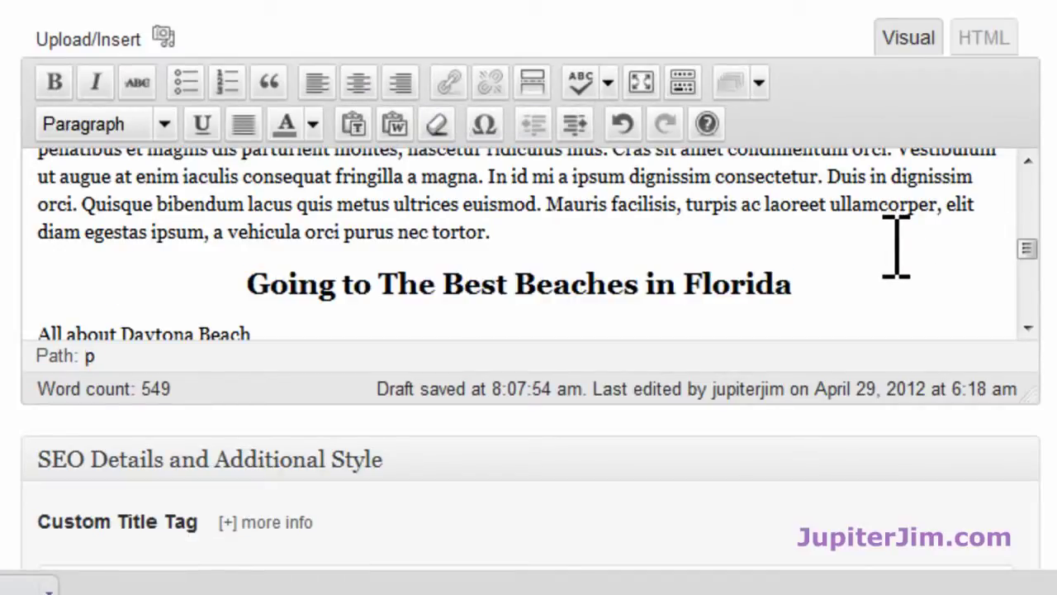
pyautogui.scroll(-3, 896, 246)
# Make 'All about Daytona Beach' a left-aligned Heading 3.
pyautogui.moveTo(265, 196); pyautogui.dragTo(35, 195)
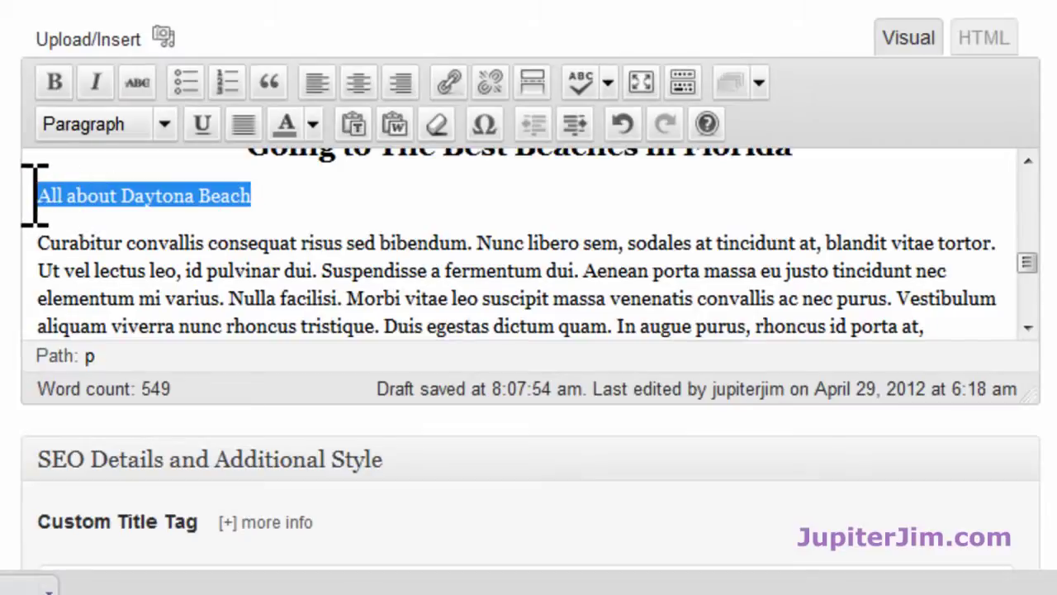
pyautogui.click(157, 124)
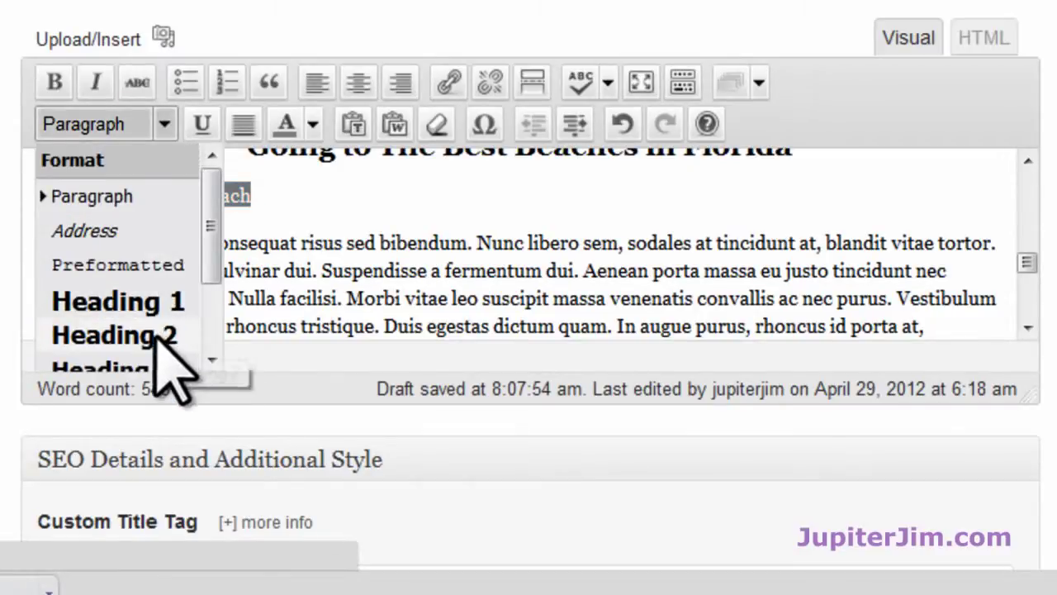
pyautogui.click(212, 360)
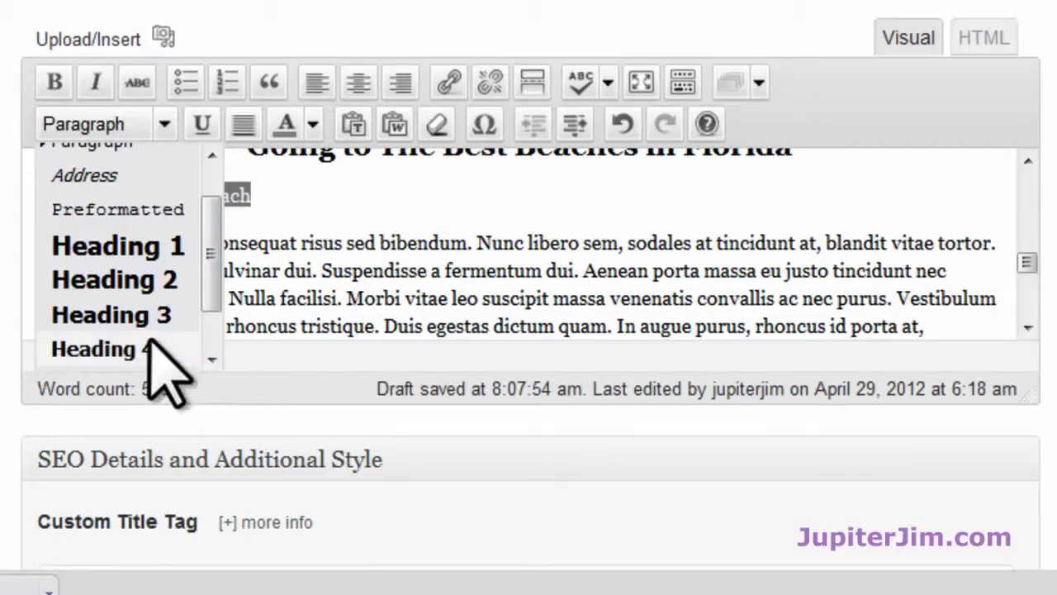
pyautogui.click(107, 313)
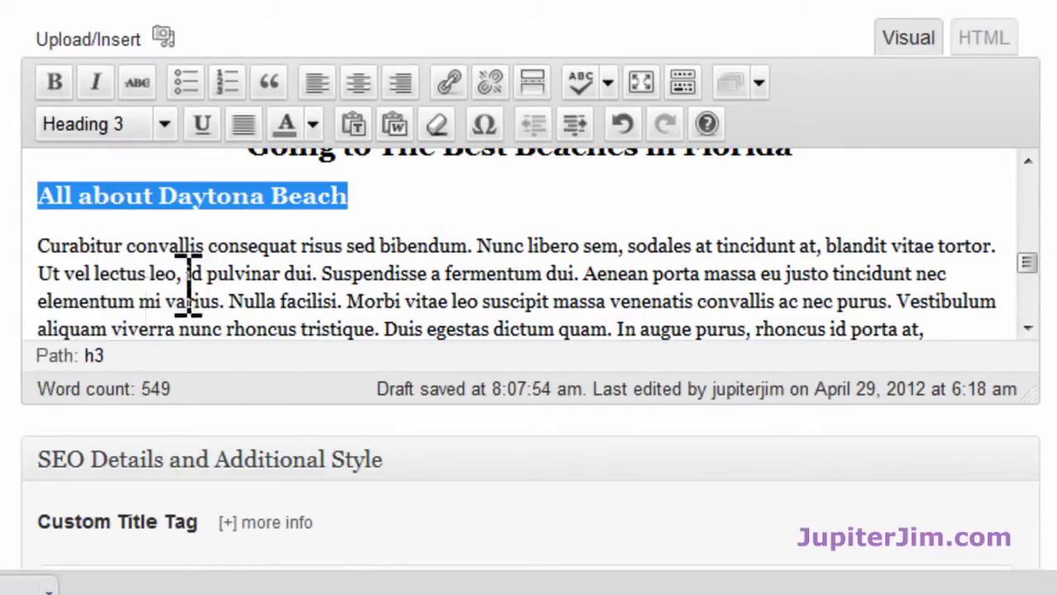
pyautogui.click(358, 82)
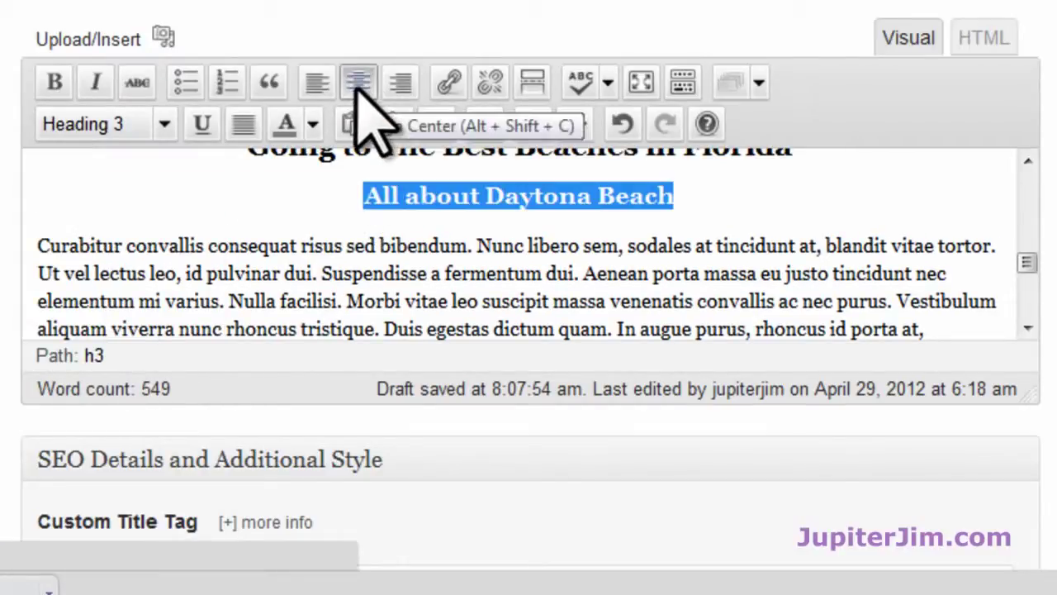
pyautogui.click(317, 83)
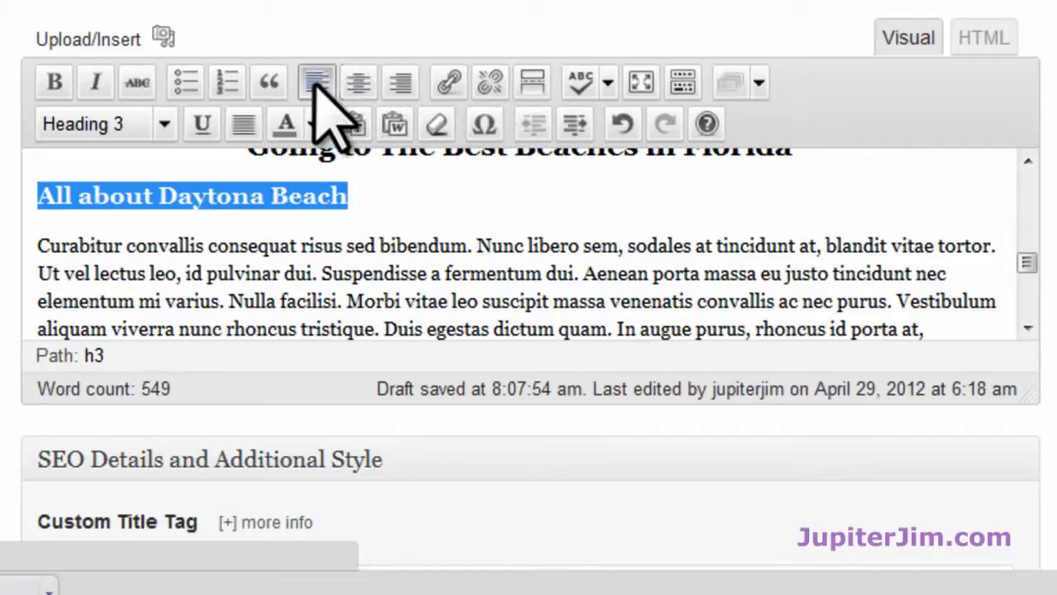
pyautogui.click(509, 176)
# Format 'All About Miami Beach' and 'All About Juno Beach' each as Heading 3.
pyautogui.scroll(-3, 512, 198)
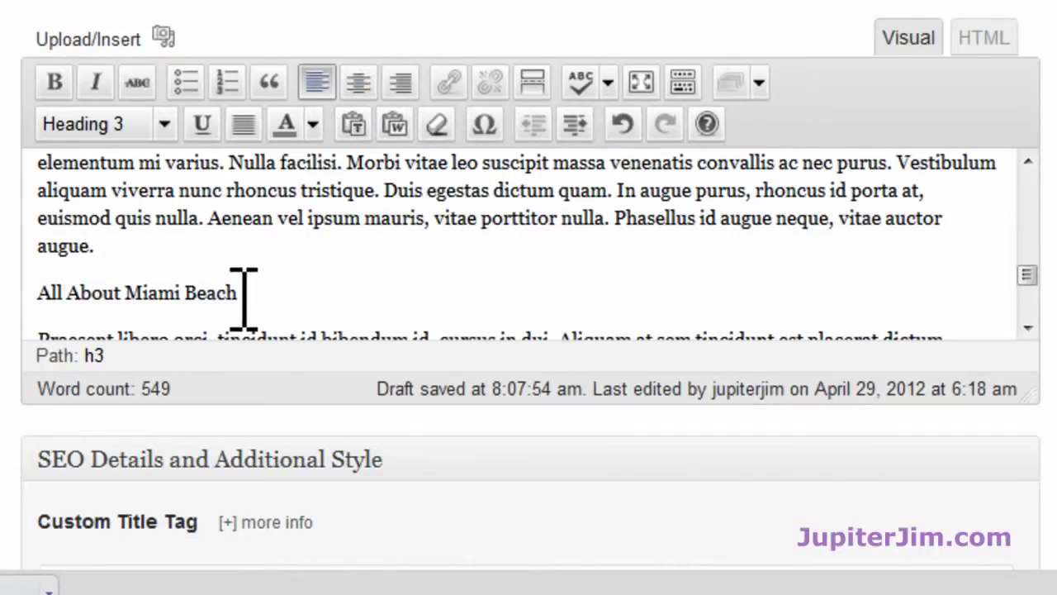
pyautogui.moveTo(246, 293); pyautogui.dragTo(41, 281)
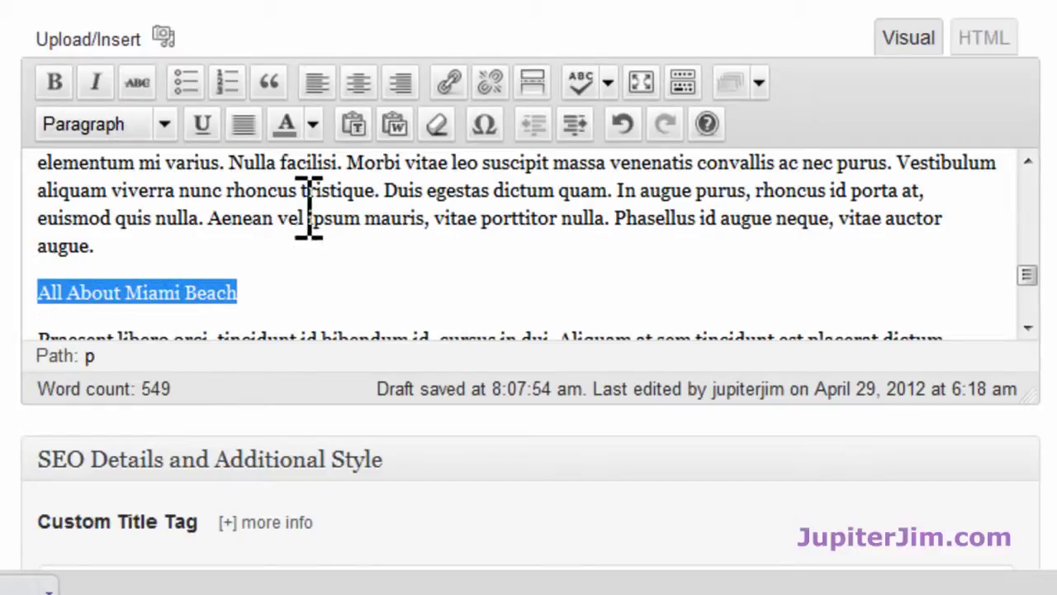
pyautogui.click(161, 124)
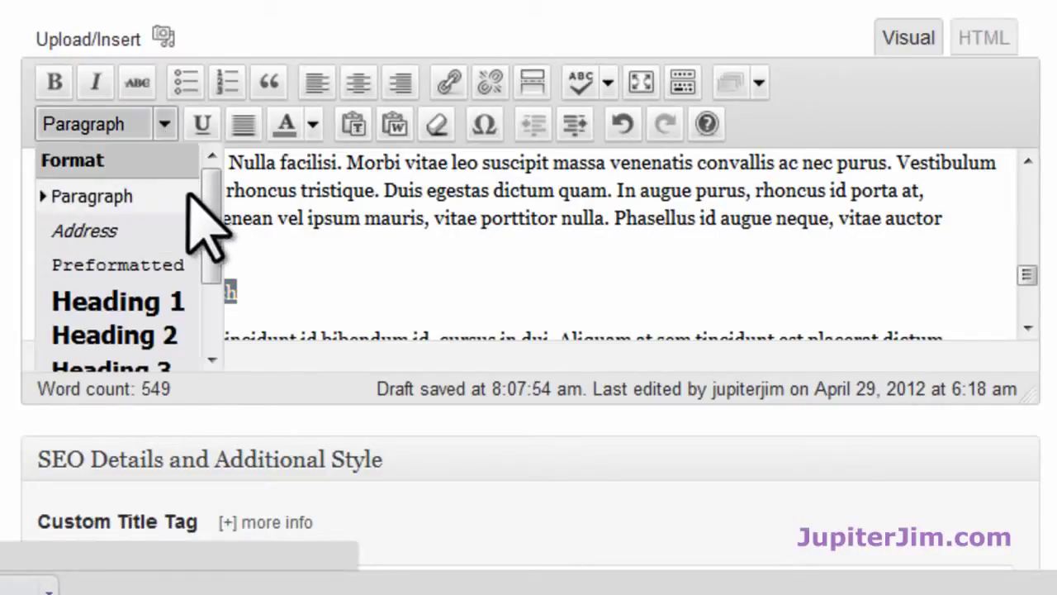
pyautogui.moveTo(210, 203); pyautogui.dragTo(219, 224)
pyautogui.click(199, 293)
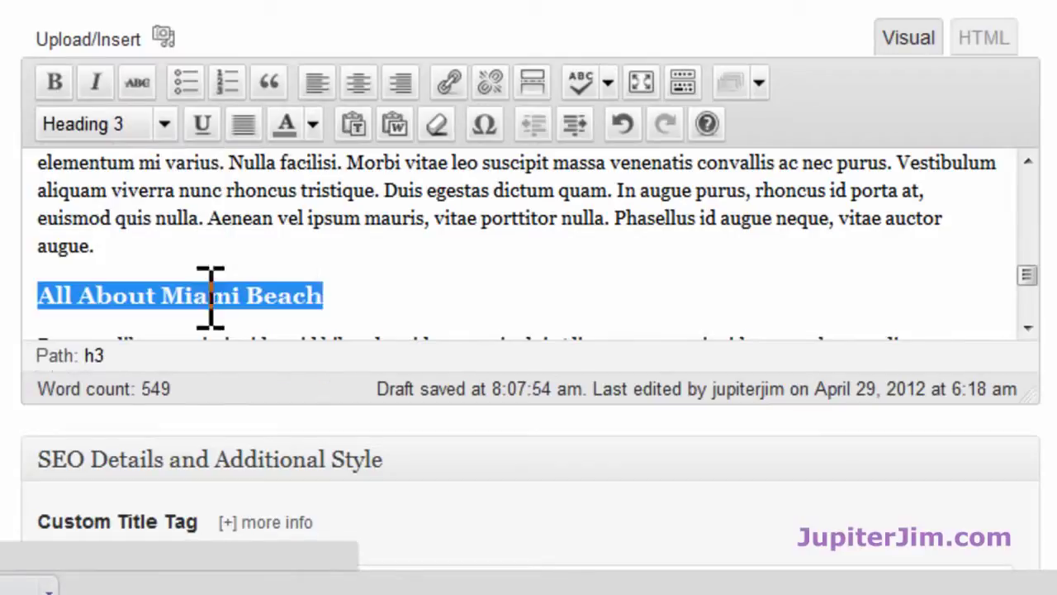
pyautogui.click(383, 283)
pyautogui.scroll(-3, 385, 284)
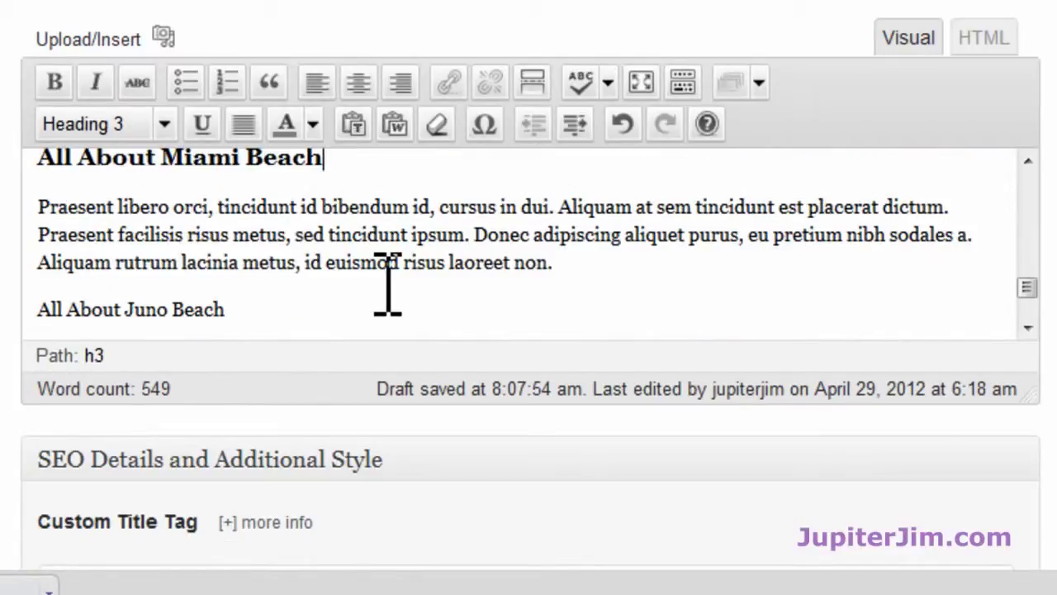
pyautogui.moveTo(239, 309); pyautogui.dragTo(19, 305)
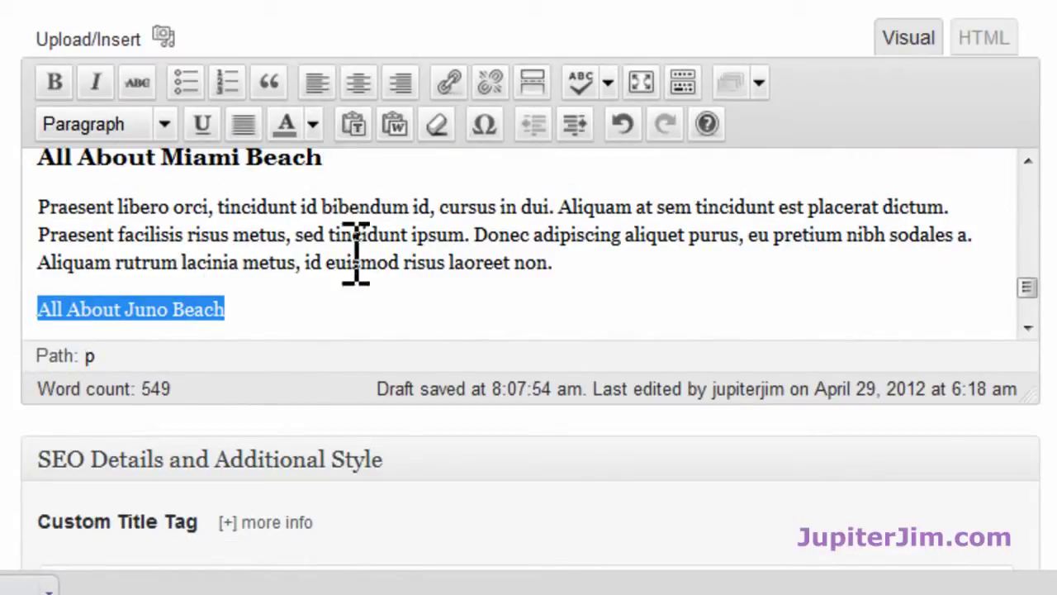
pyautogui.click(162, 129)
pyautogui.scroll(-3, 189, 307)
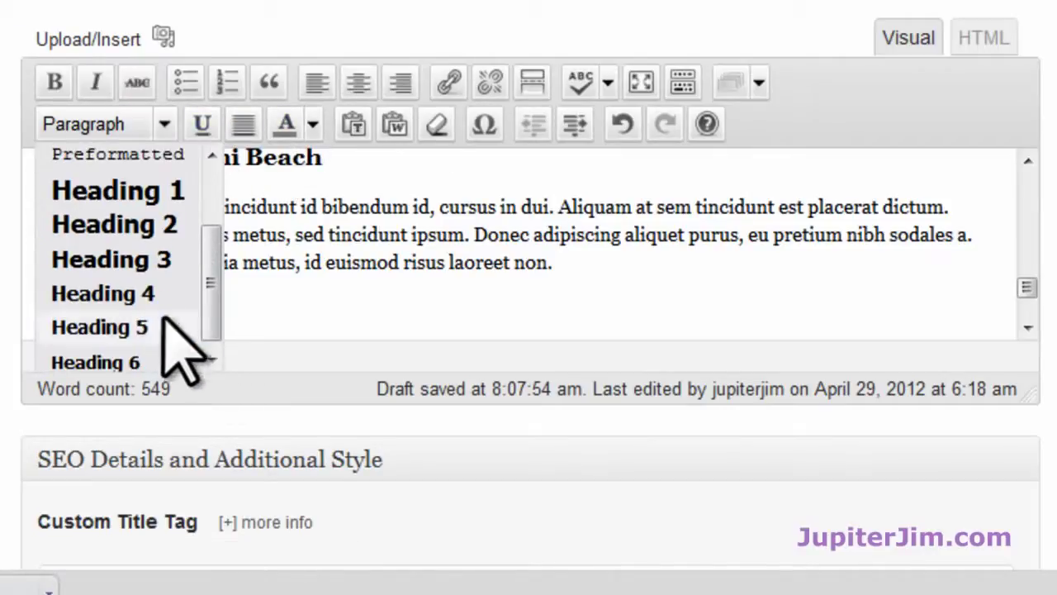
pyautogui.click(136, 263)
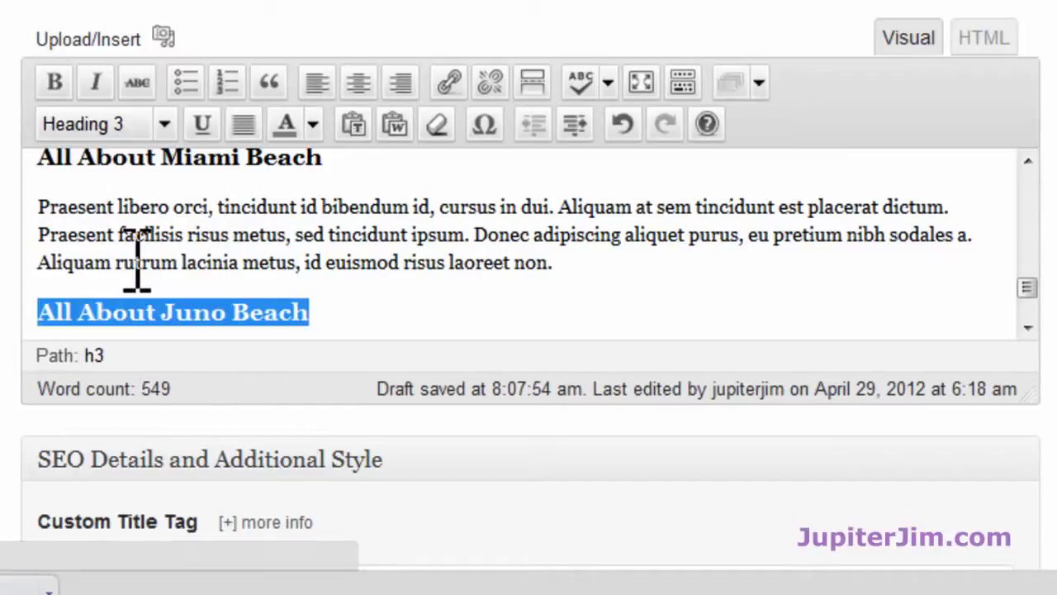
pyautogui.click(355, 298)
# Save the edited Florida post with Update.
pyautogui.scroll(-2, 433, 333)
pyautogui.scroll(-3, 432, 333)
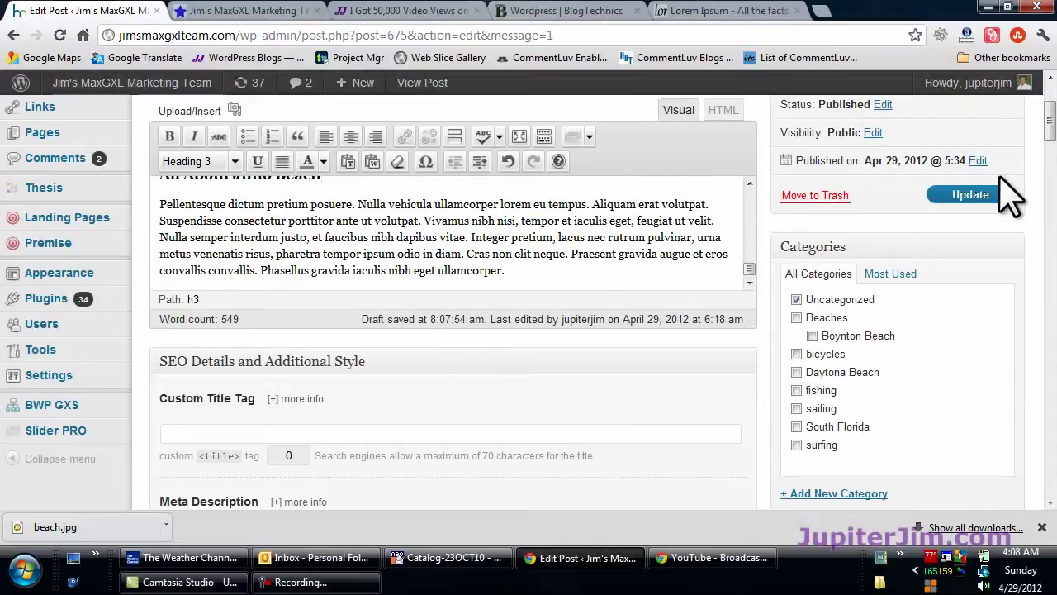
pyautogui.click(970, 196)
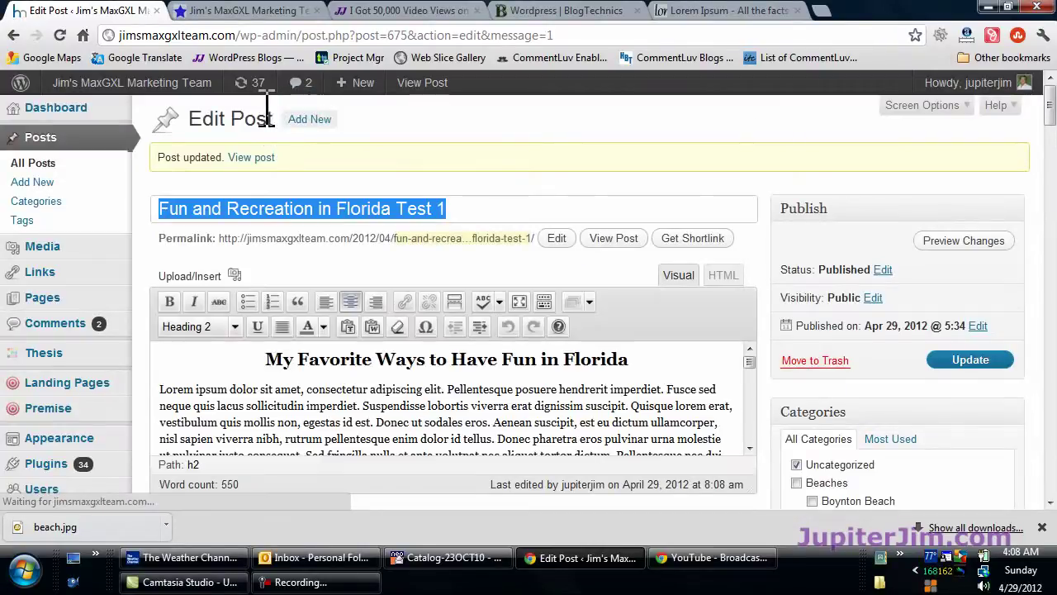
# Switch to the live blog and scroll through the Test 1 post, still showing plain titles.
pyautogui.click(231, 15)
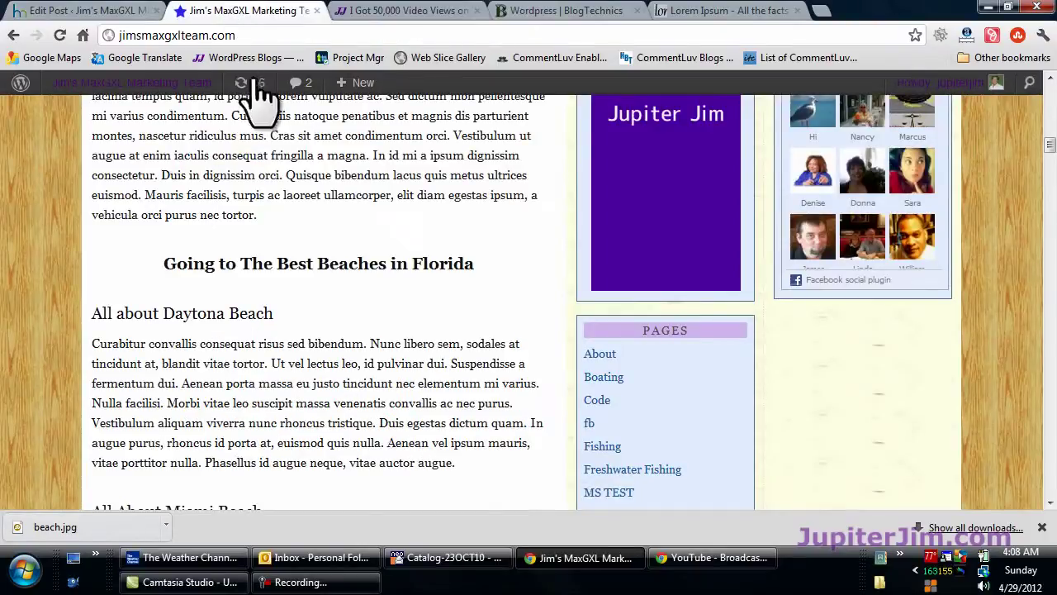
pyautogui.scroll(15, 265, 256)
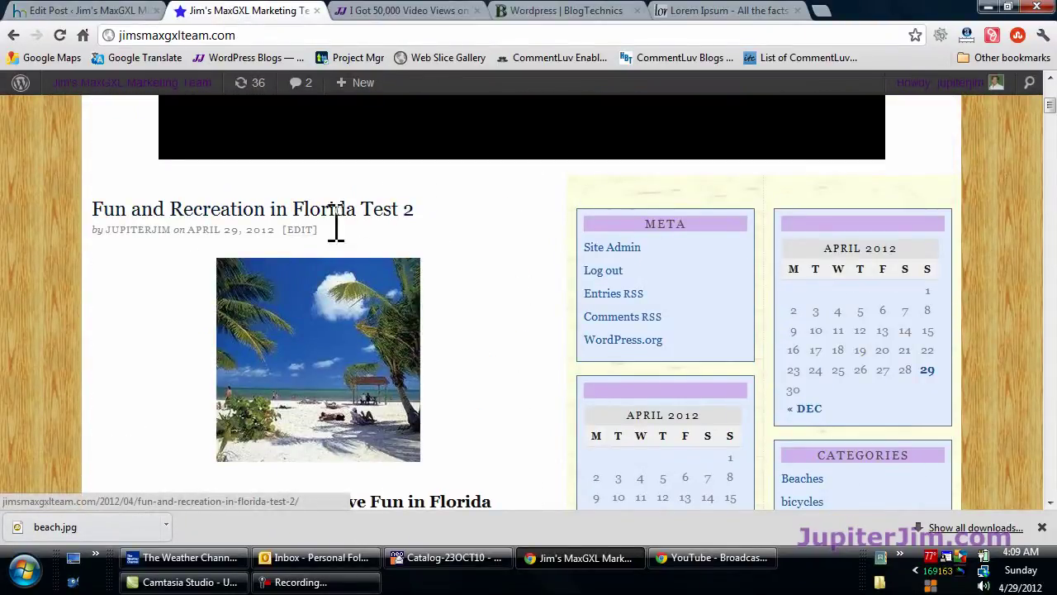
pyautogui.scroll(-10, 172, 285)
pyautogui.scroll(-15, 182, 297)
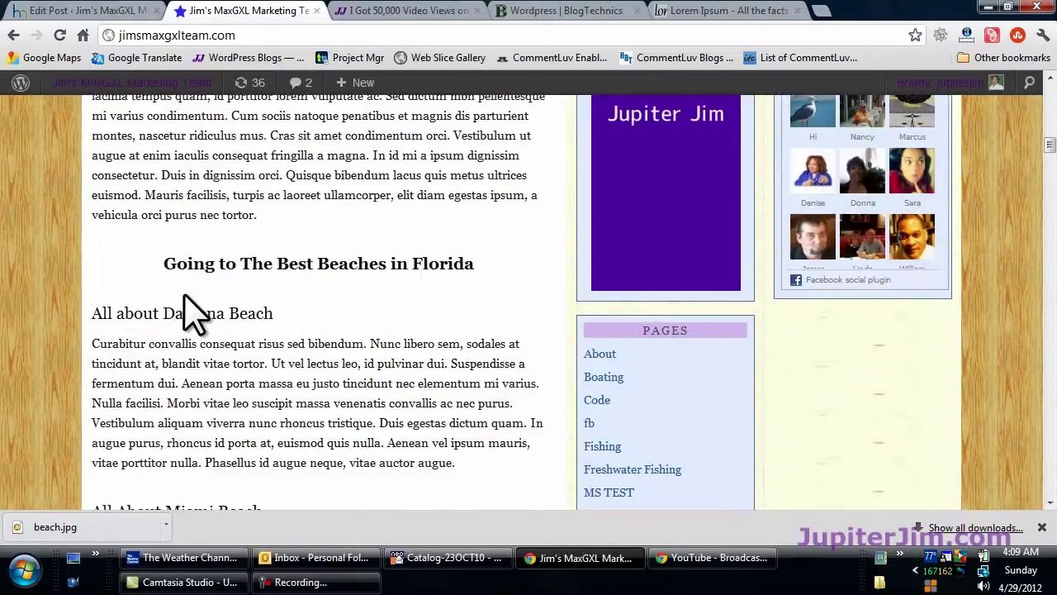
pyautogui.scroll(-4, 198, 314)
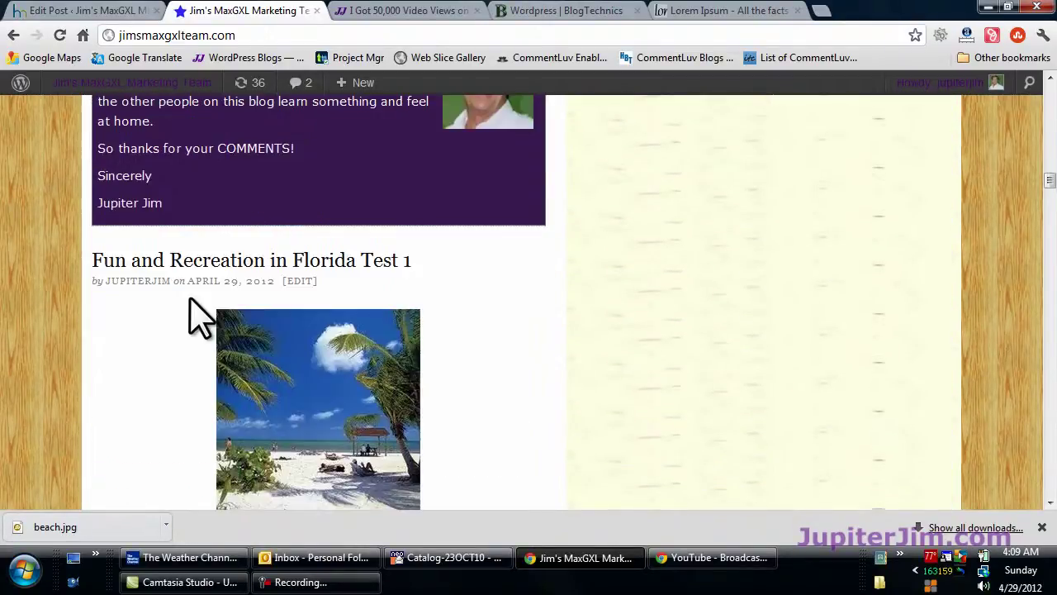
pyautogui.scroll(-5, 174, 334)
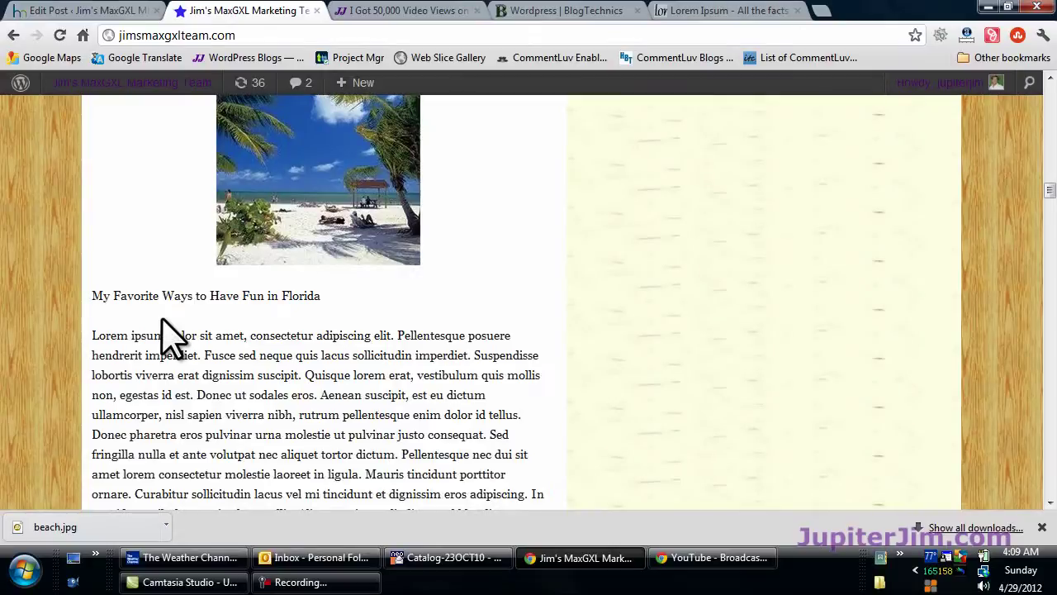
pyautogui.scroll(-1, 163, 318)
pyautogui.moveTo(142, 325); pyautogui.dragTo(269, 319)
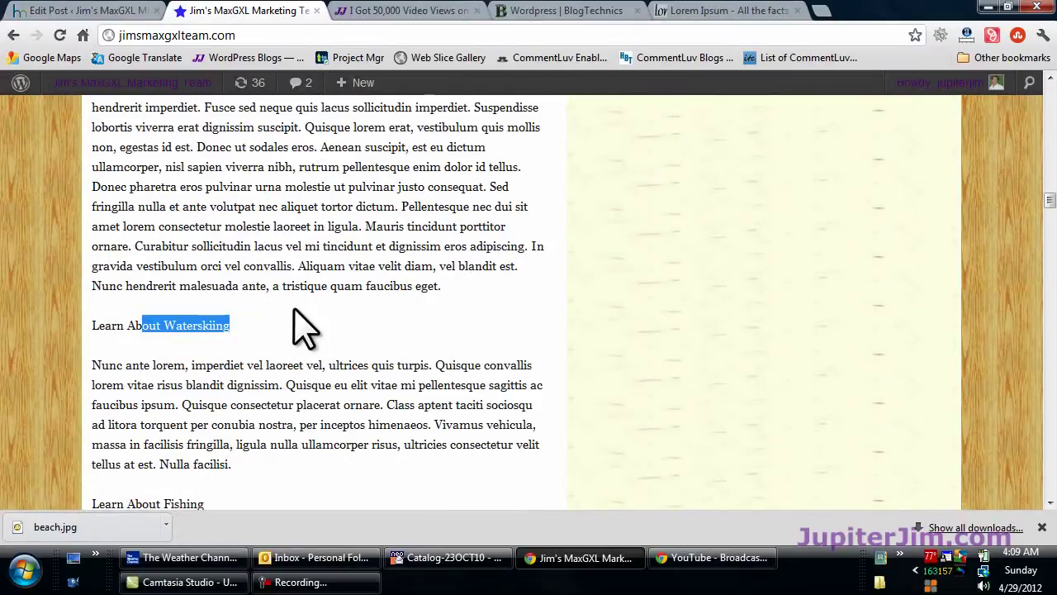
pyautogui.scroll(1, 298, 318)
# Reload the live post and review its new headings, noting 'Learn About Fishing' is still plain text.
pyautogui.click(58, 36)
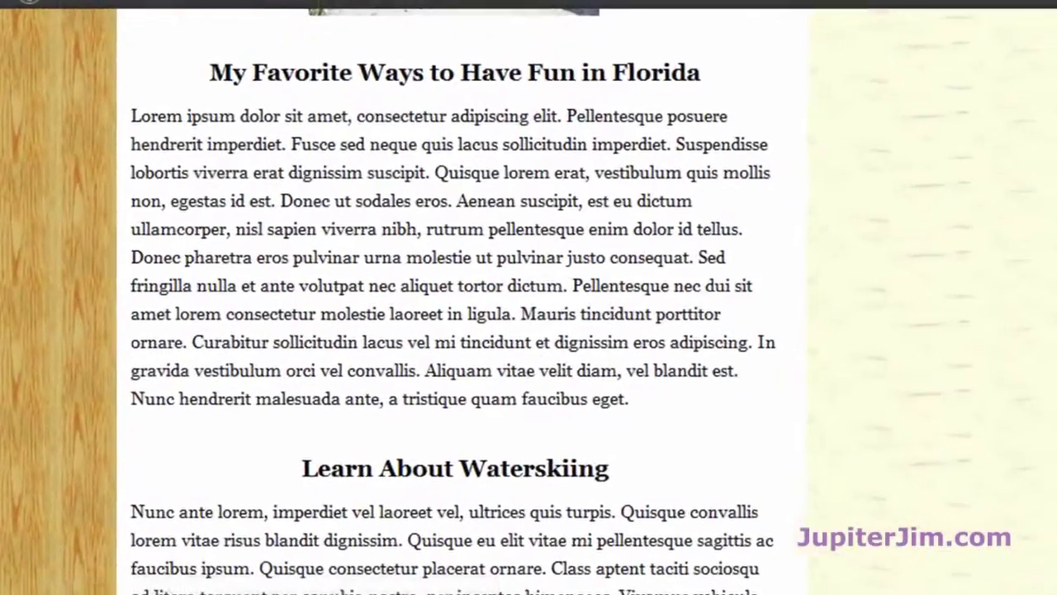
pyautogui.scroll(4, 525, 223)
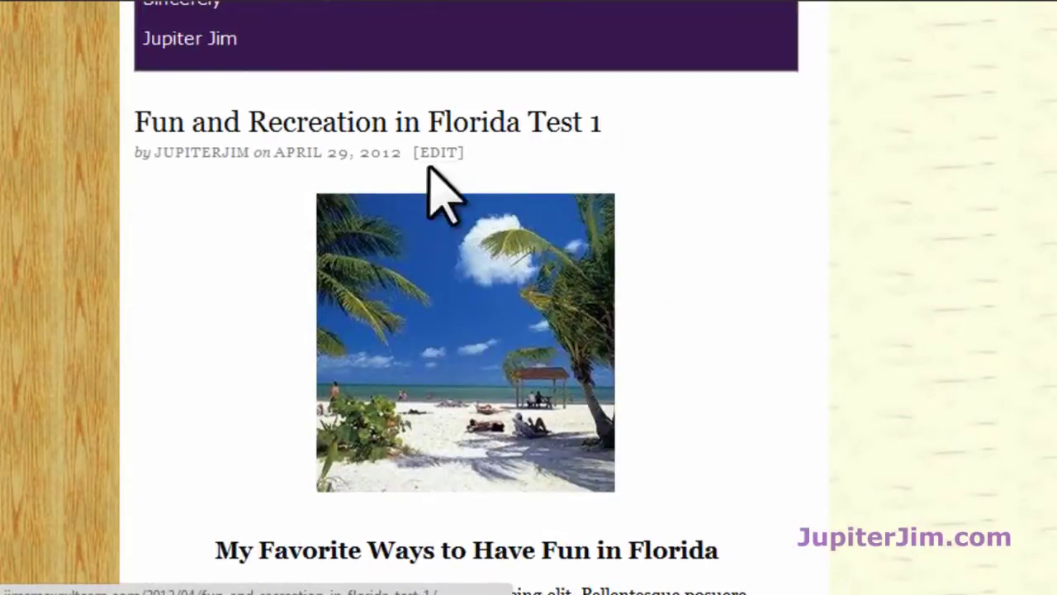
pyautogui.scroll(-3, 271, 418)
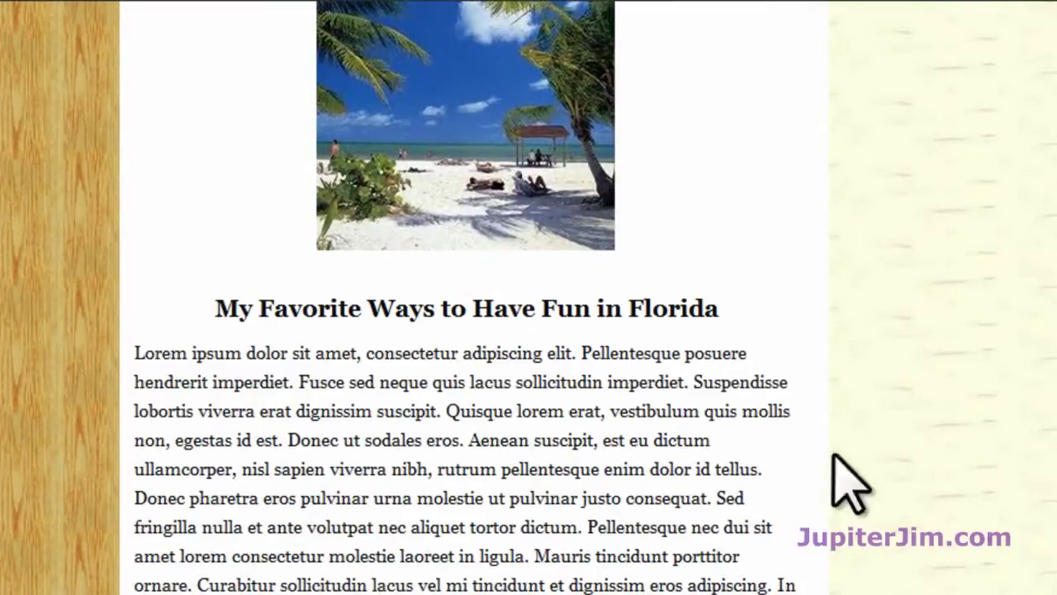
pyautogui.scroll(3, 809, 396)
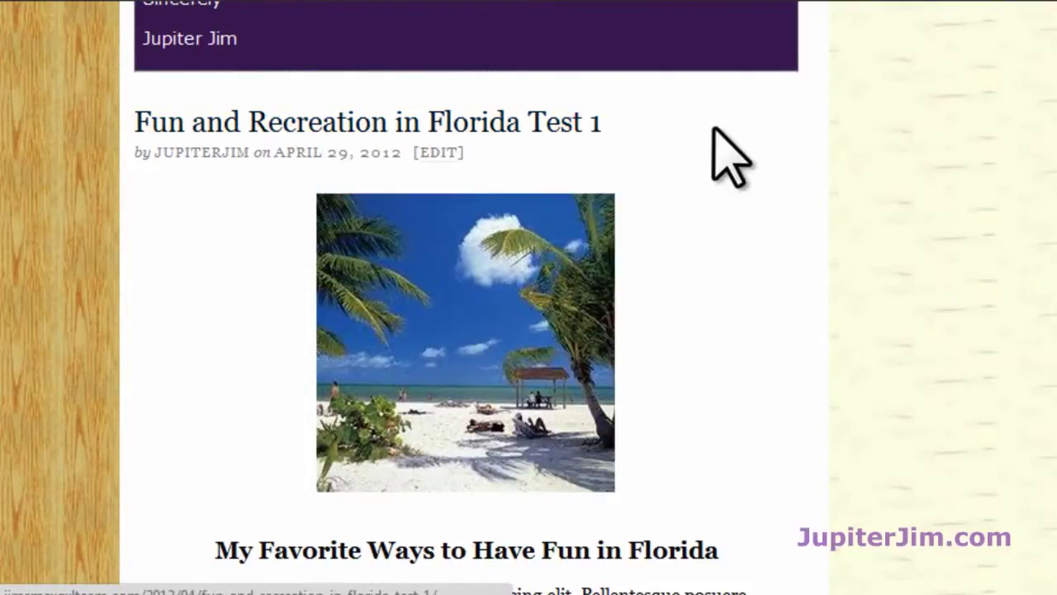
pyautogui.scroll(-2, 756, 322)
pyautogui.scroll(-2, 739, 351)
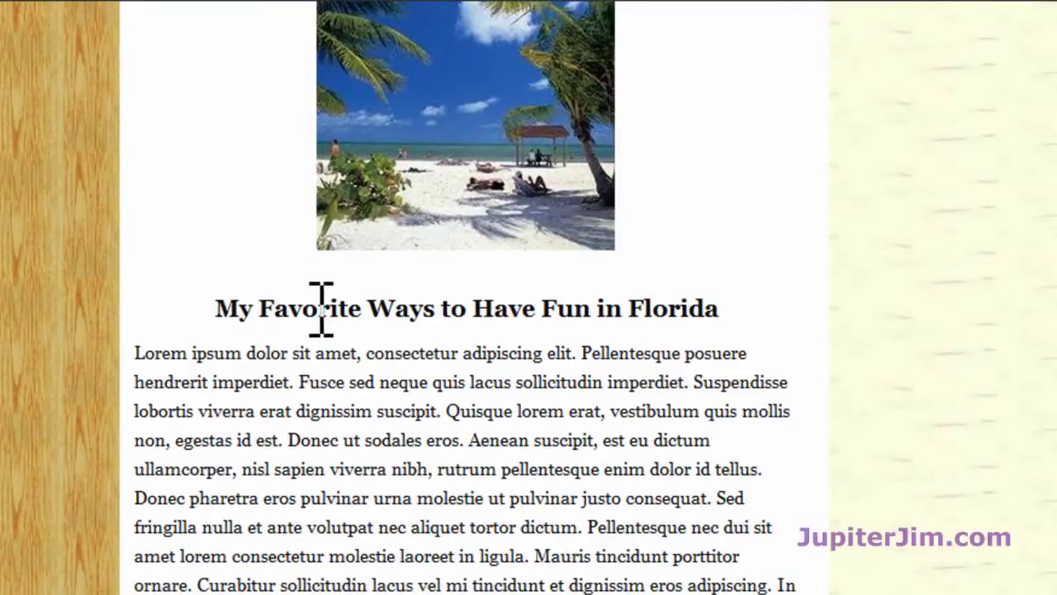
pyautogui.scroll(-2, 479, 471)
pyautogui.scroll(-2, 476, 458)
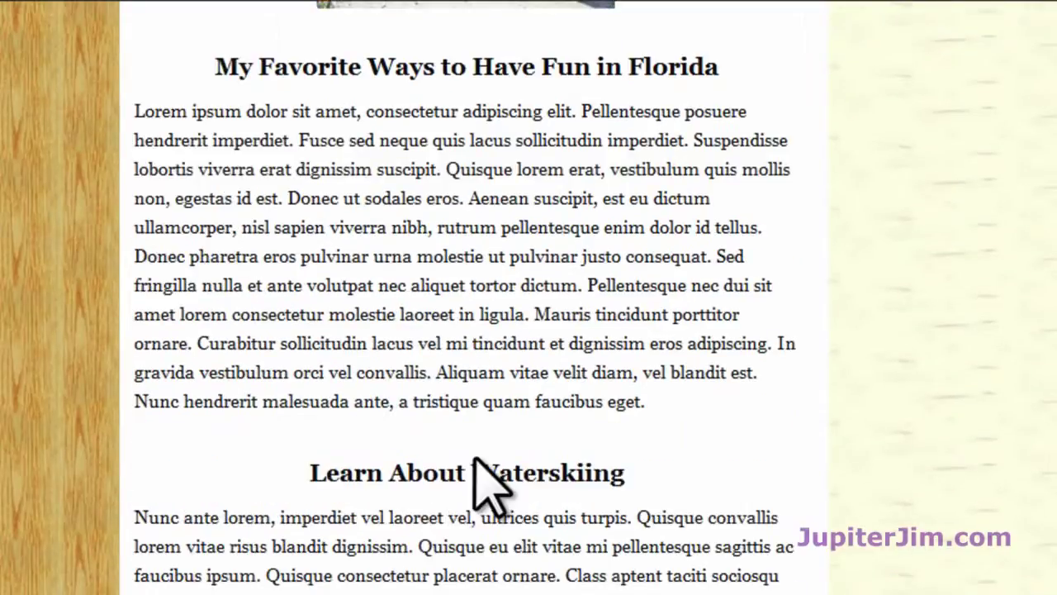
pyautogui.scroll(-2, 479, 455)
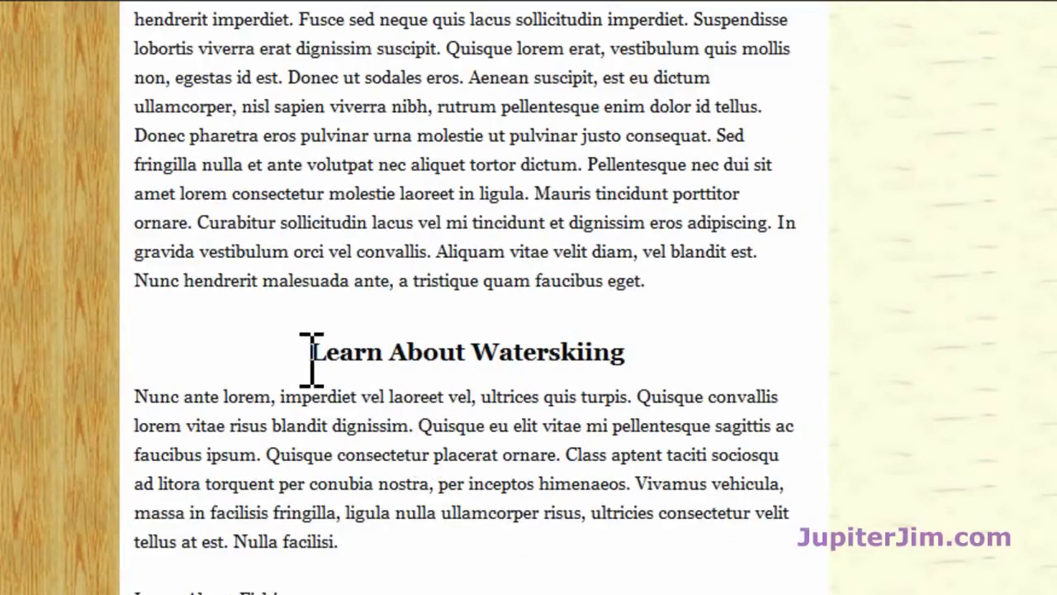
pyautogui.scroll(-10, 665, 354)
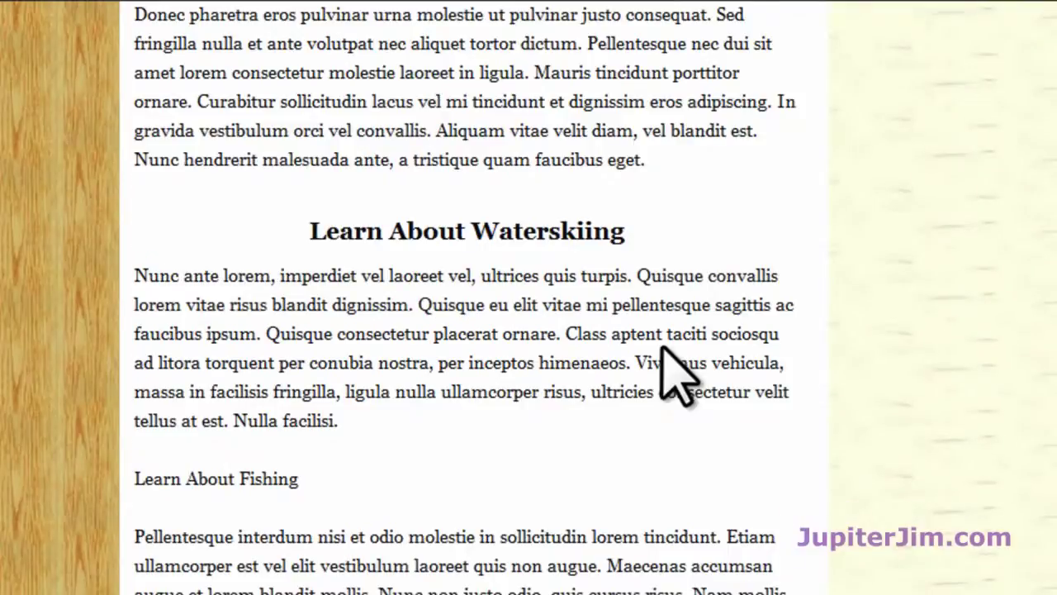
pyautogui.scroll(-2, 612, 371)
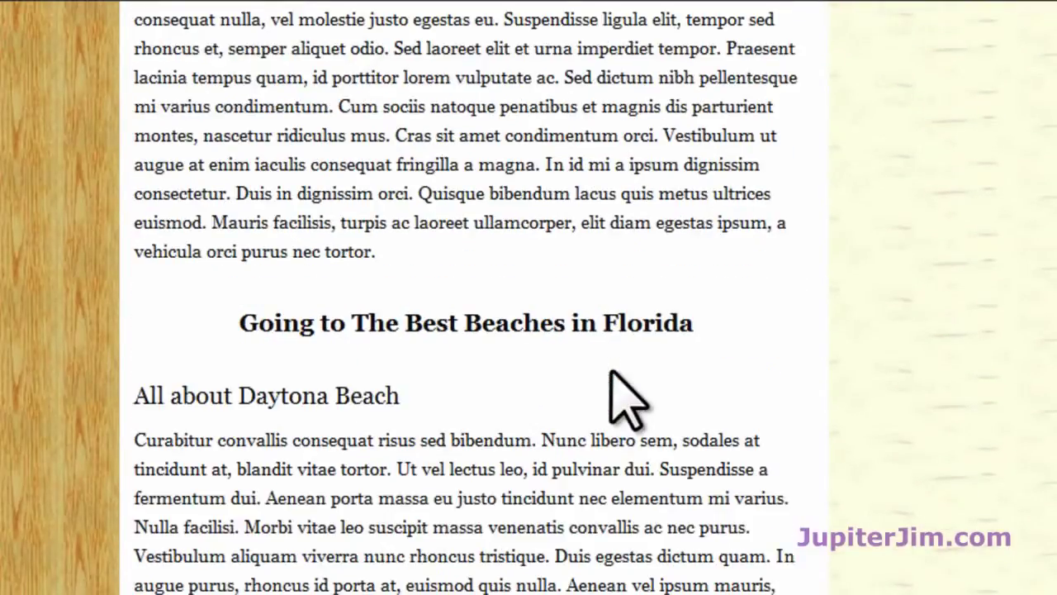
pyautogui.scroll(6, 481, 319)
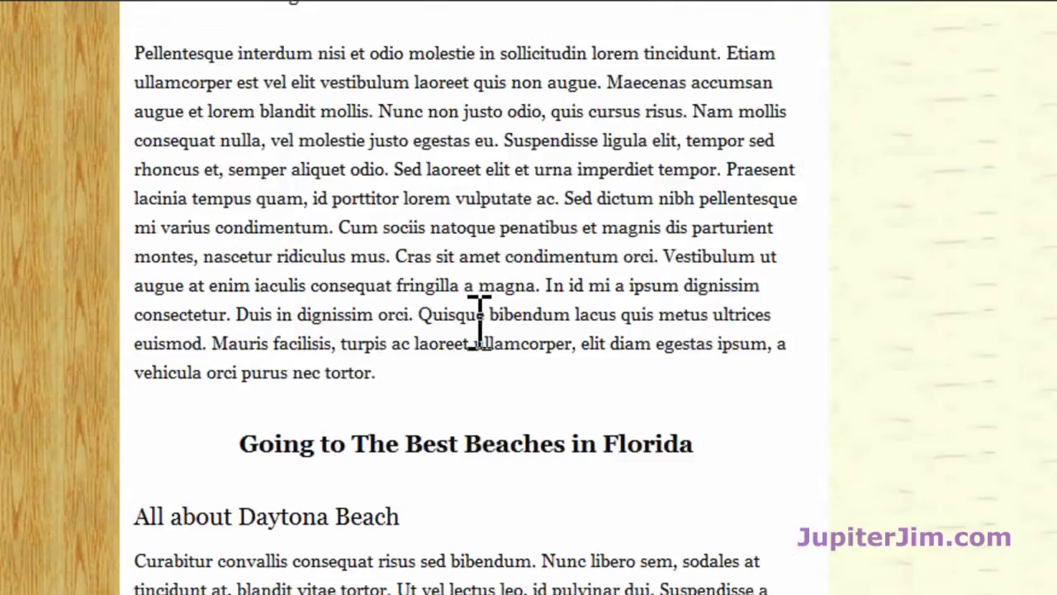
pyautogui.moveTo(135, 237); pyautogui.dragTo(377, 223)
pyautogui.scroll(-8, 531, 255)
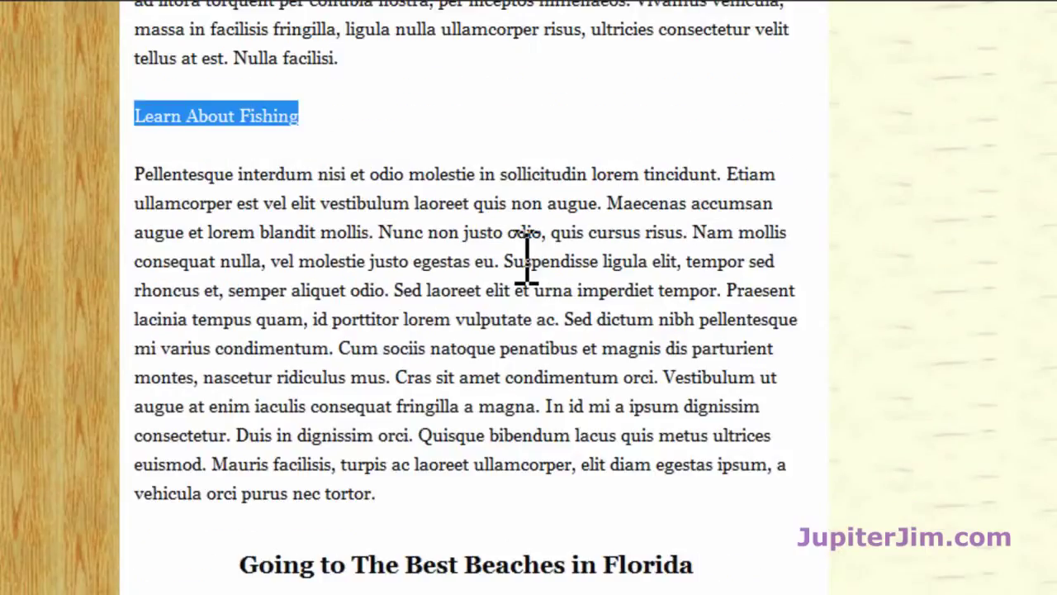